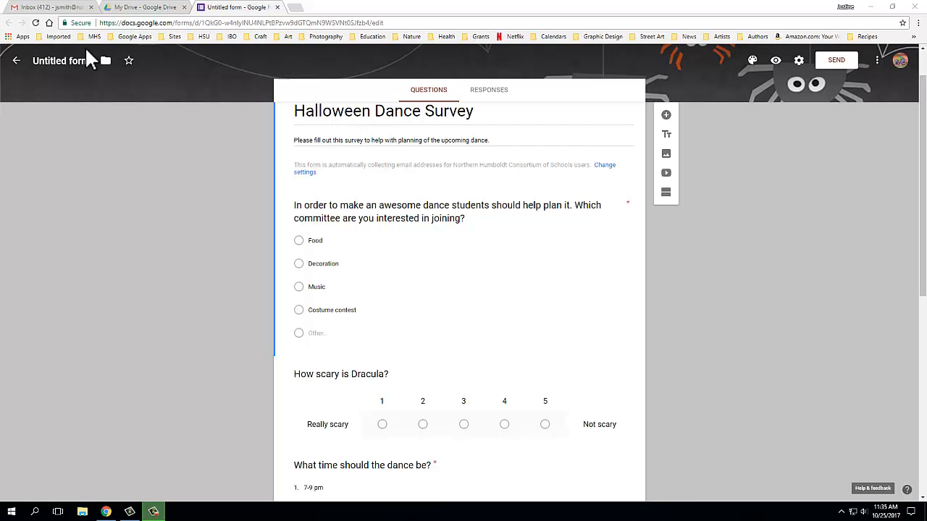
Switch to Gmail, open Google Forms from the Google apps list and start a blank form.
click(65, 9)
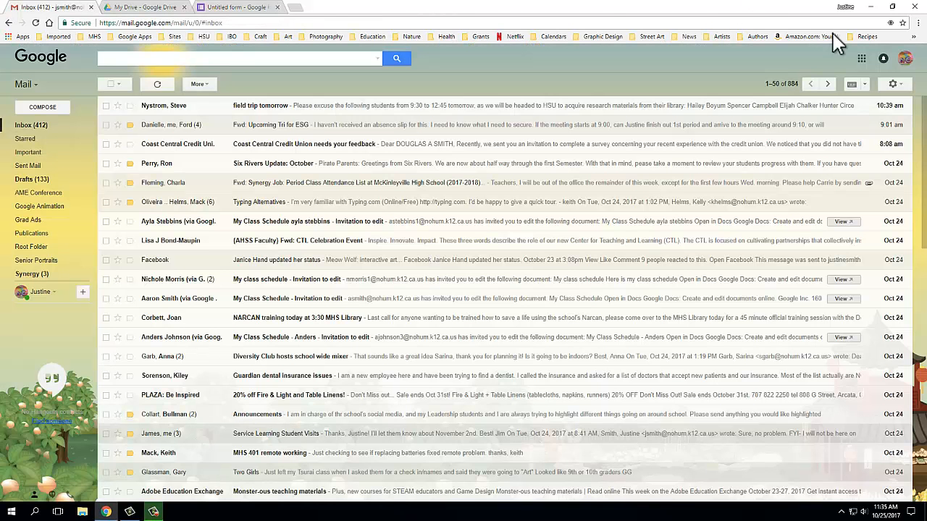
click(862, 59)
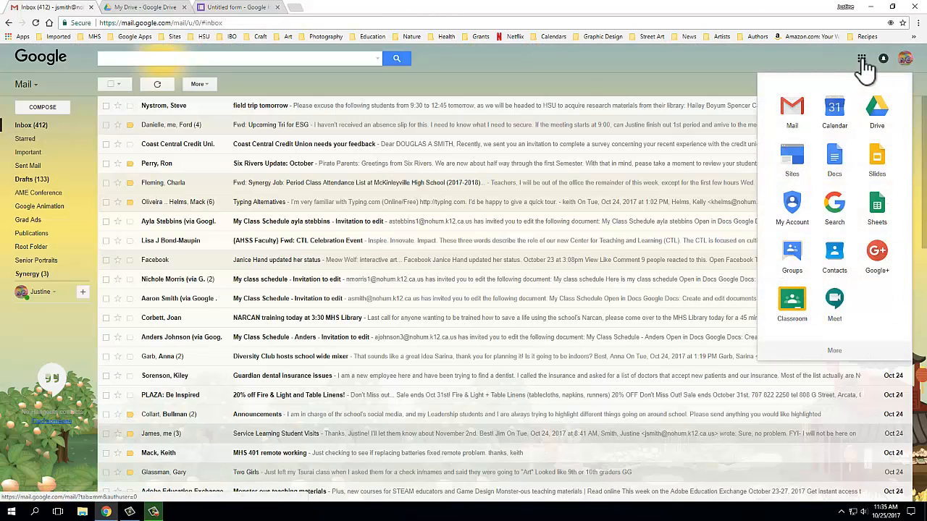
click(837, 355)
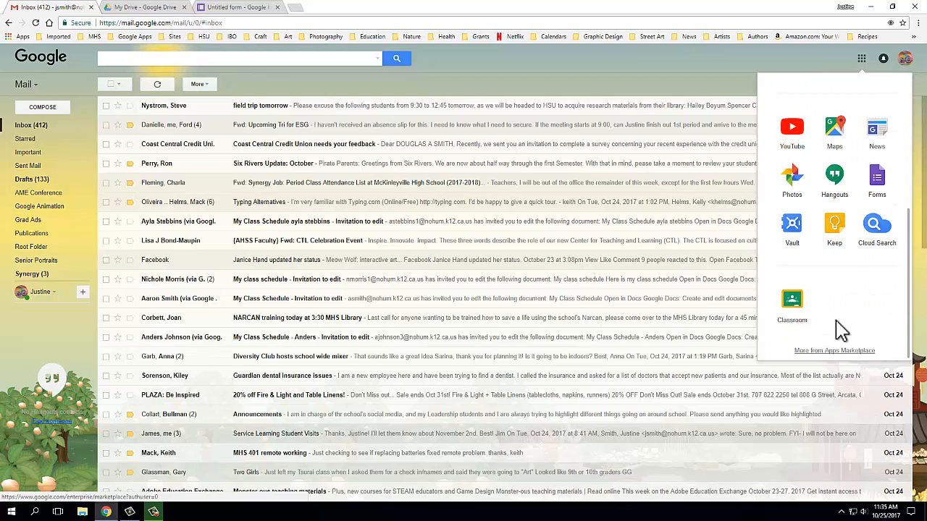
click(878, 187)
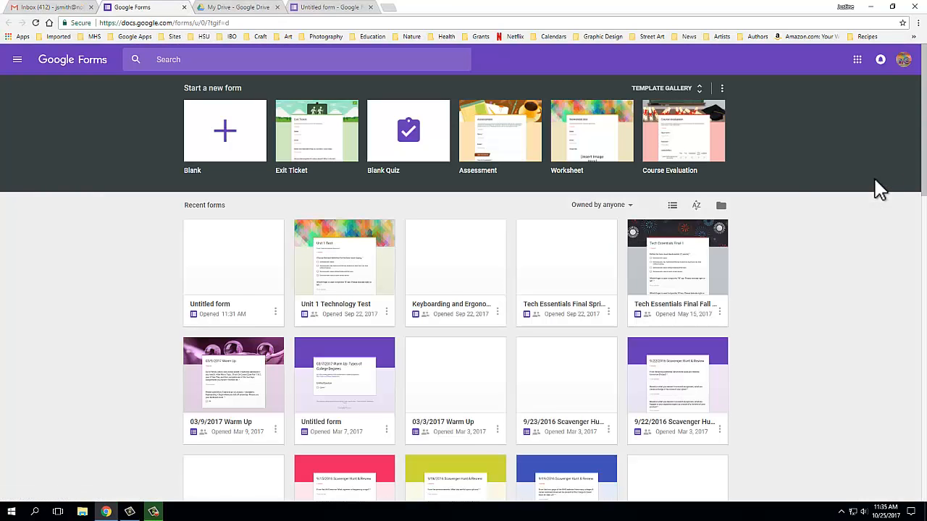
click(227, 134)
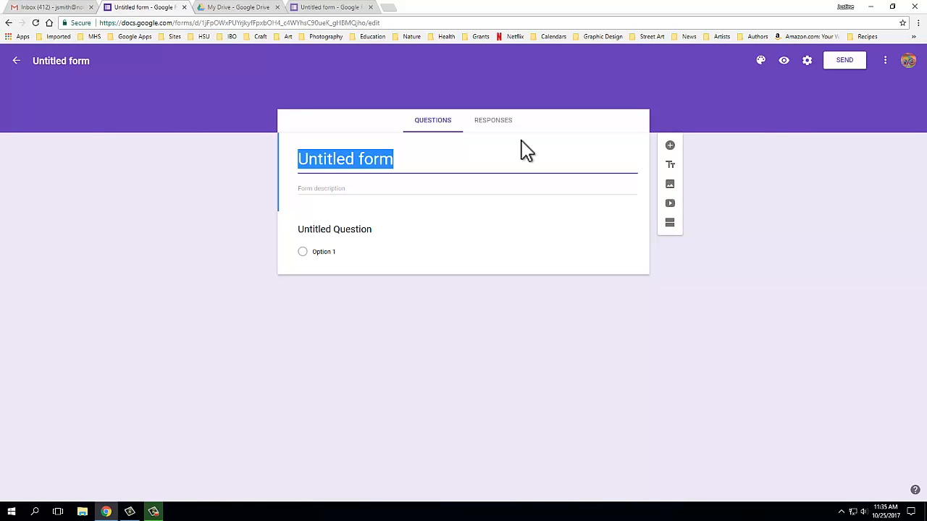
Title the form "Halloween Dance Survey" and apply the same name to the form file.
text(Hallow)
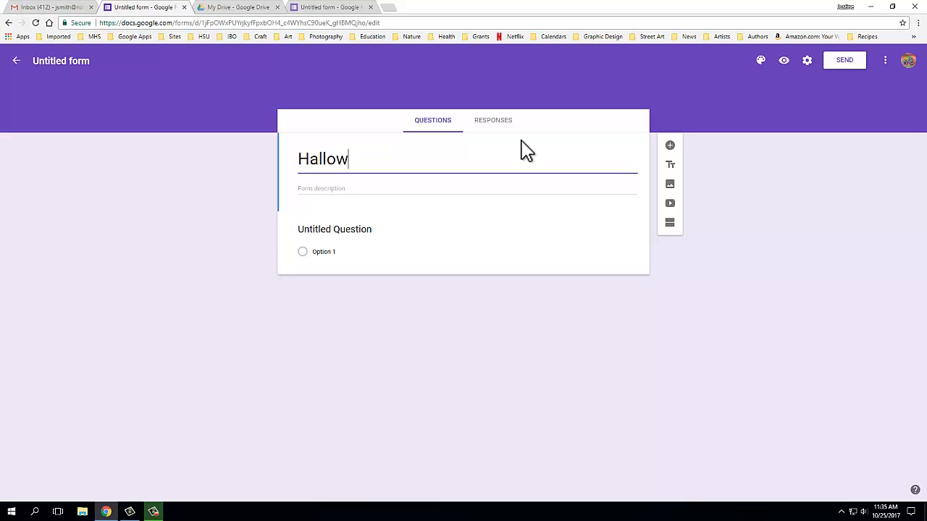
text(een Dab)
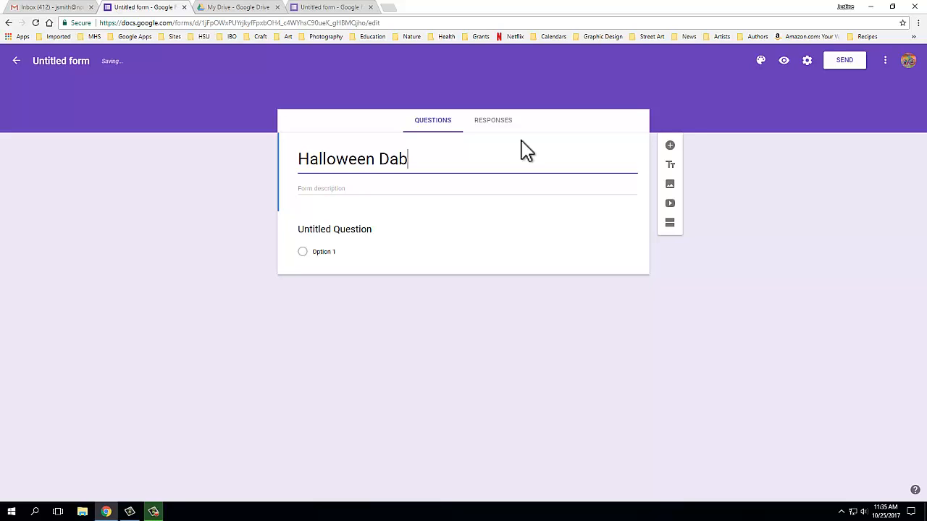
key(BackSpace)
text(nce Survey)
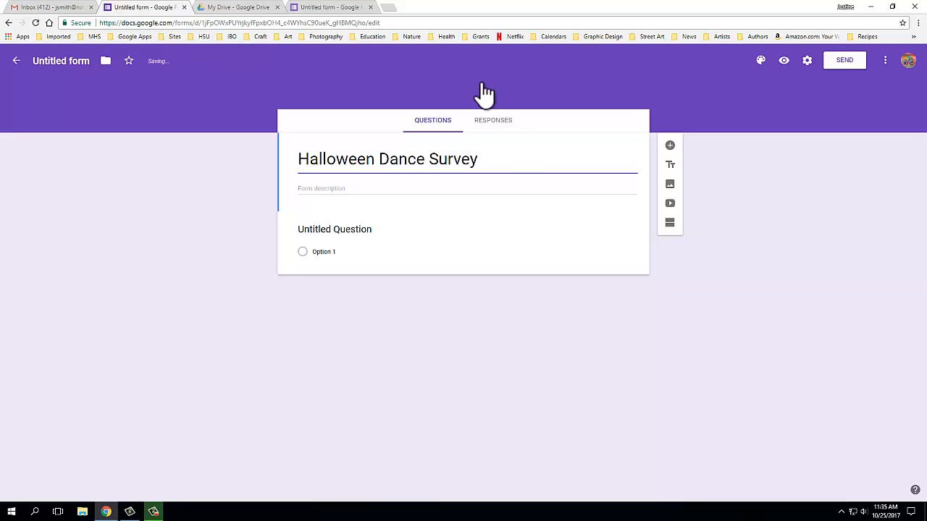
click(55, 60)
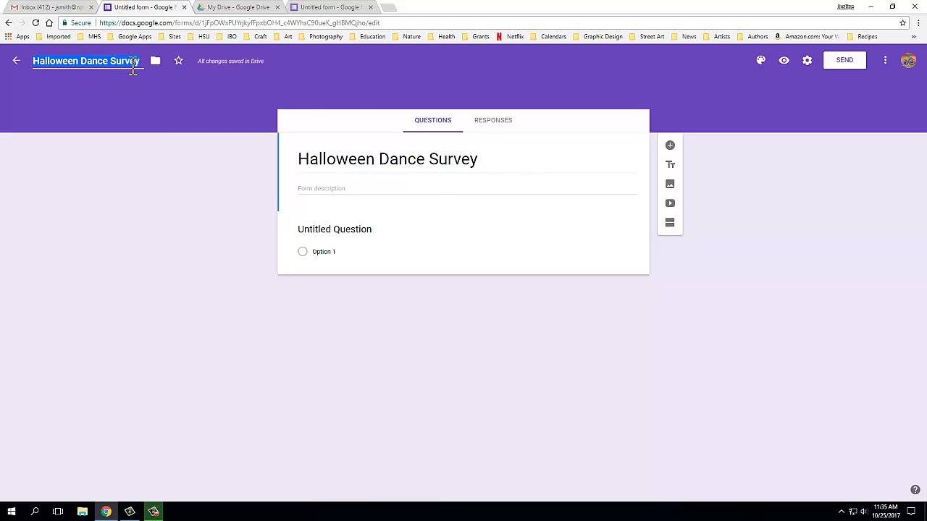
Enter the form description "Please fill out this form to help with the planning of the upcoming dance.".
click(333, 189)
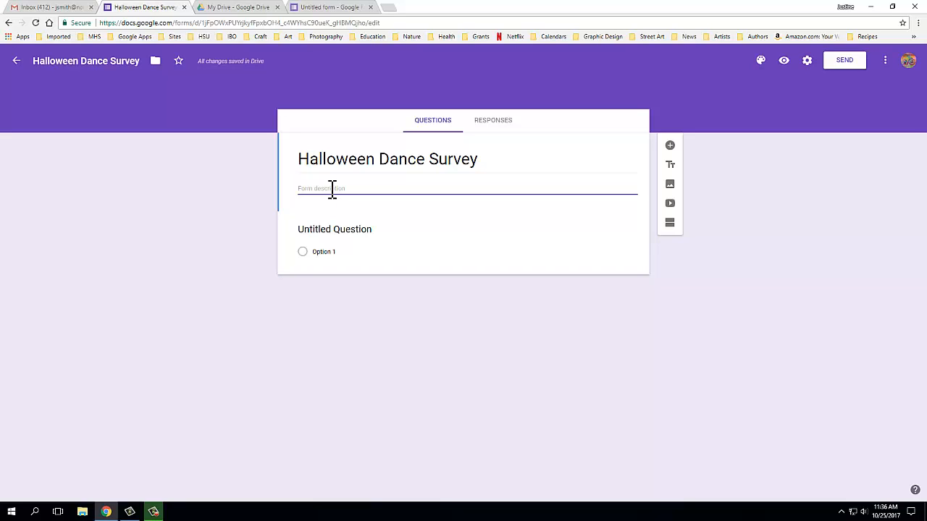
text(Pl)
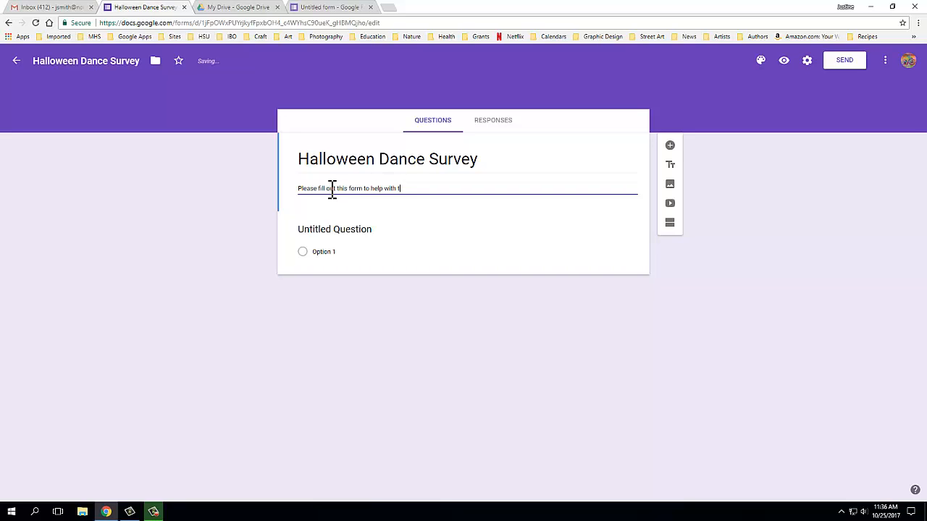
text(he planning of the upcoming dance.)
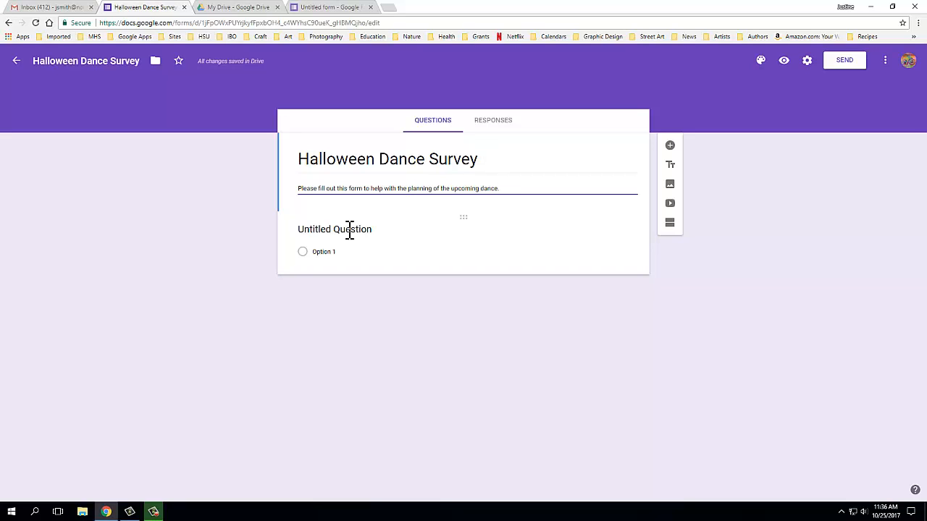
Enter the first question's text as "In order to make this an awesome dance students should help plan it. Which committee are you interested in joining?".
click(302, 239)
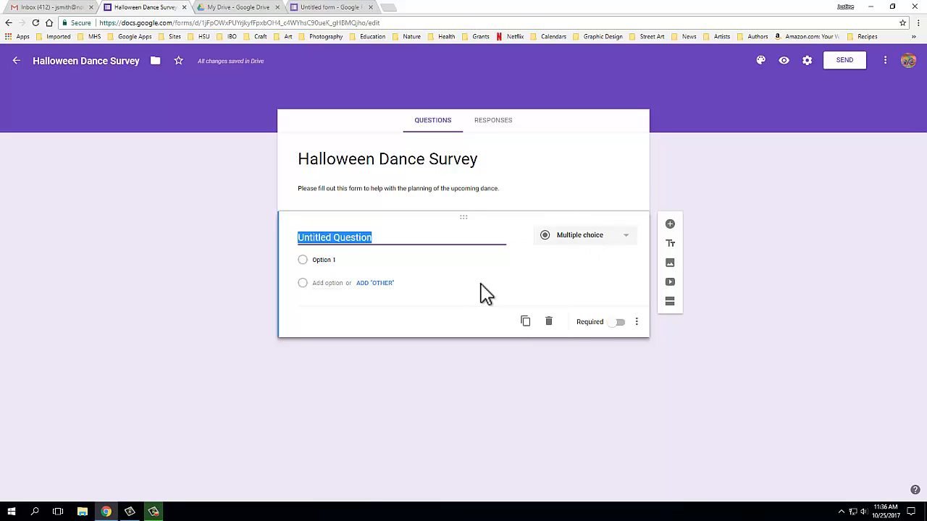
text(In orde)
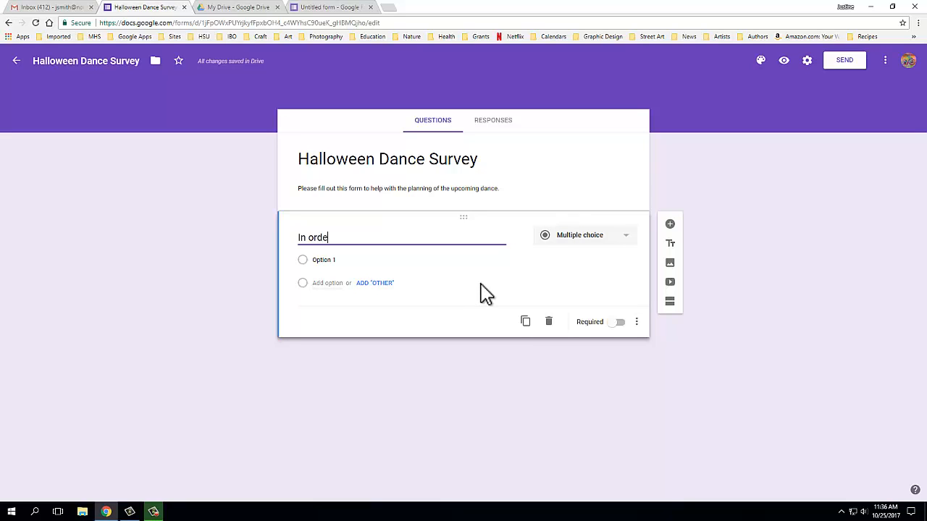
text(r to mkae this an awes)
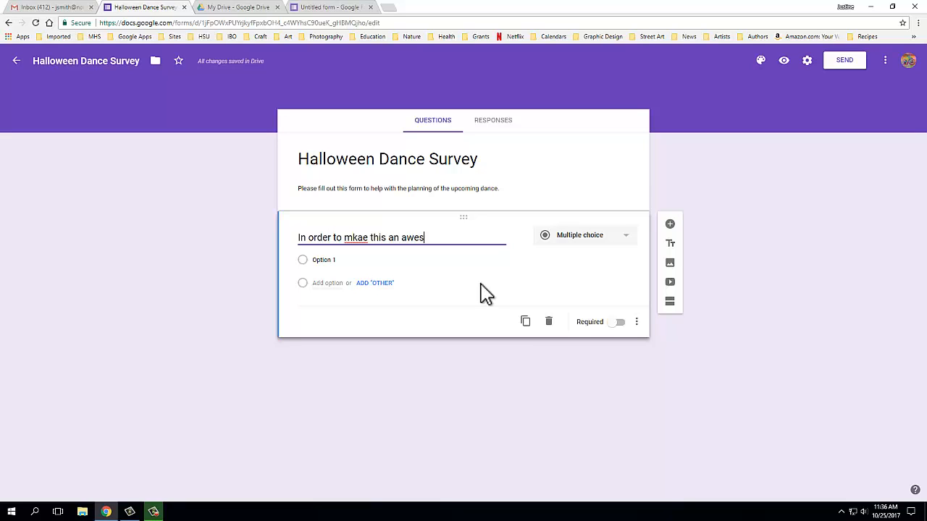
text(ome danc)
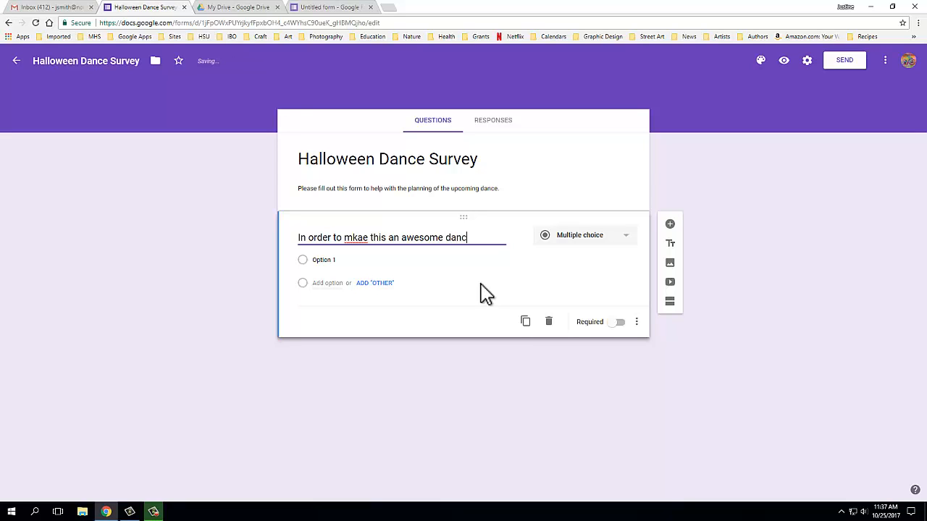
text(e stden)
key(BackSpace)
key(BackSpace)
key(BackSpace)
text(udents)
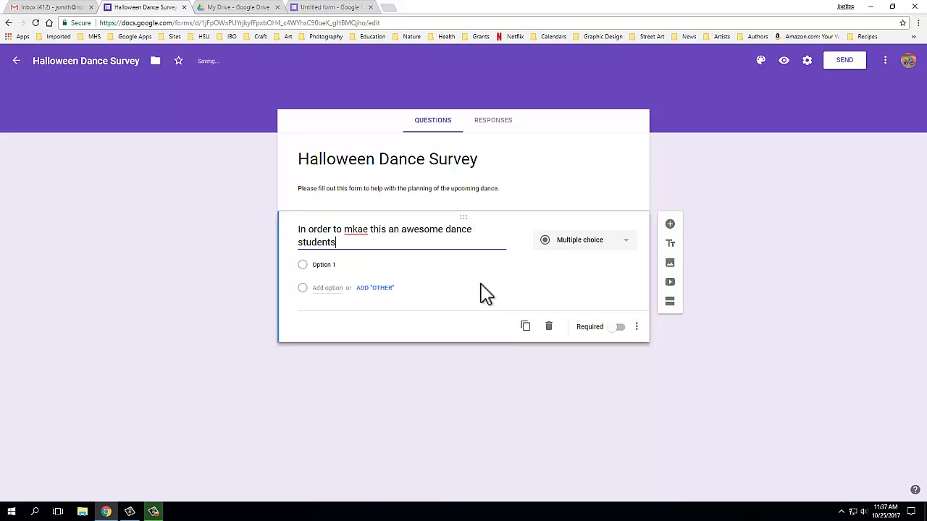
text( should h)
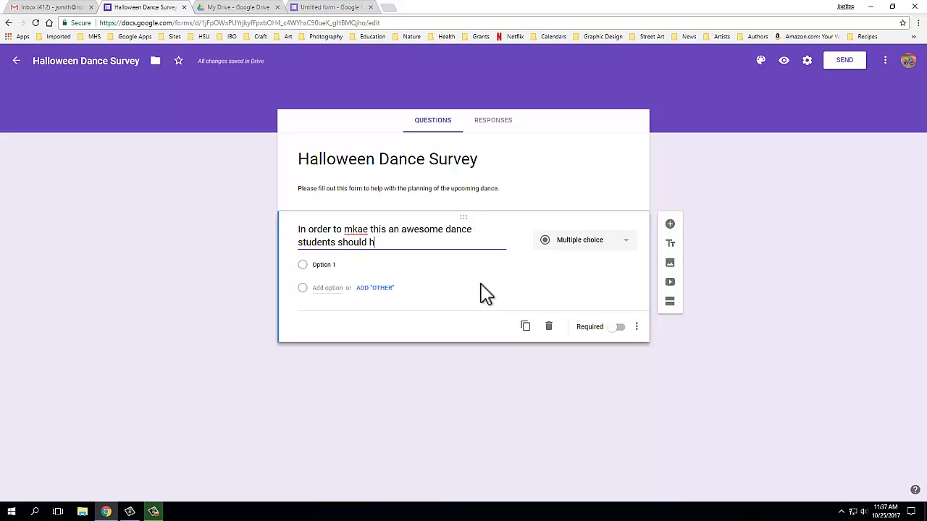
text(elp plan it.)
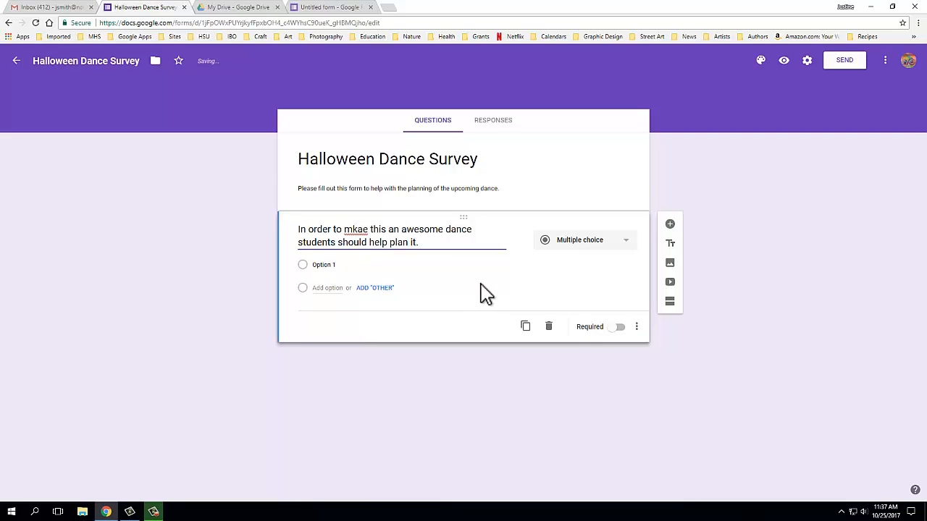
text( Which committee are you int)
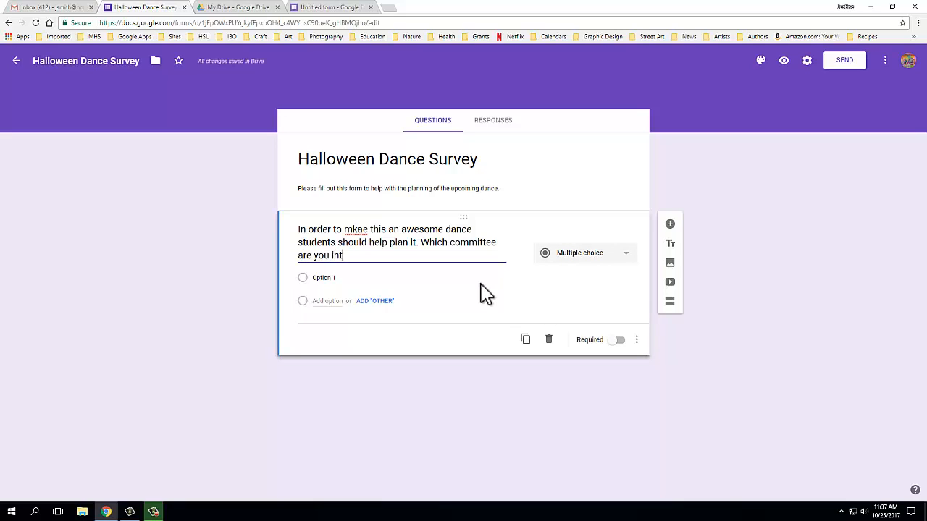
text(erested i)
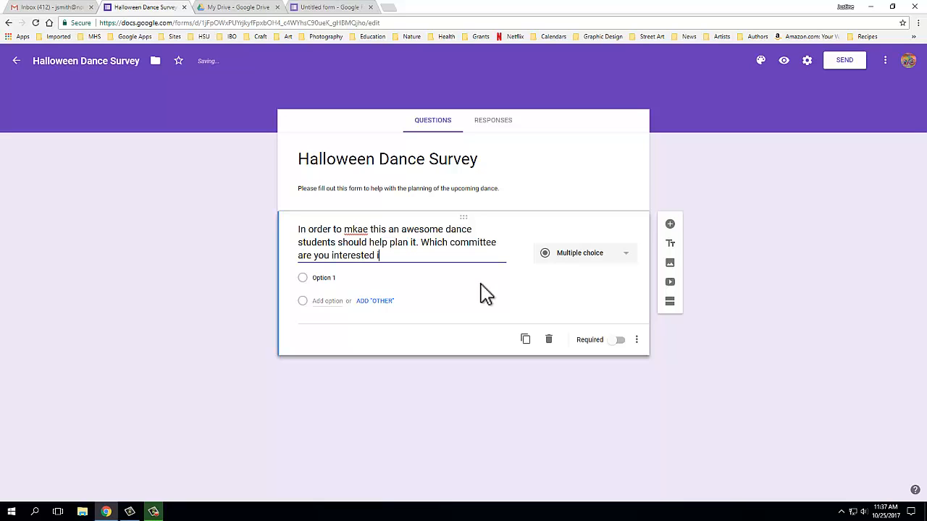
text(n joining?)
click(360, 229)
key(BackSpace)
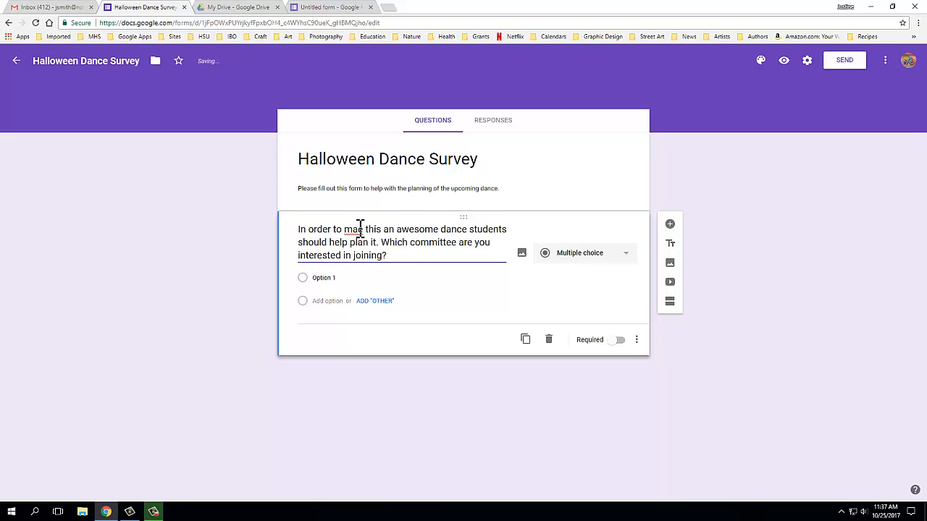
text(k)
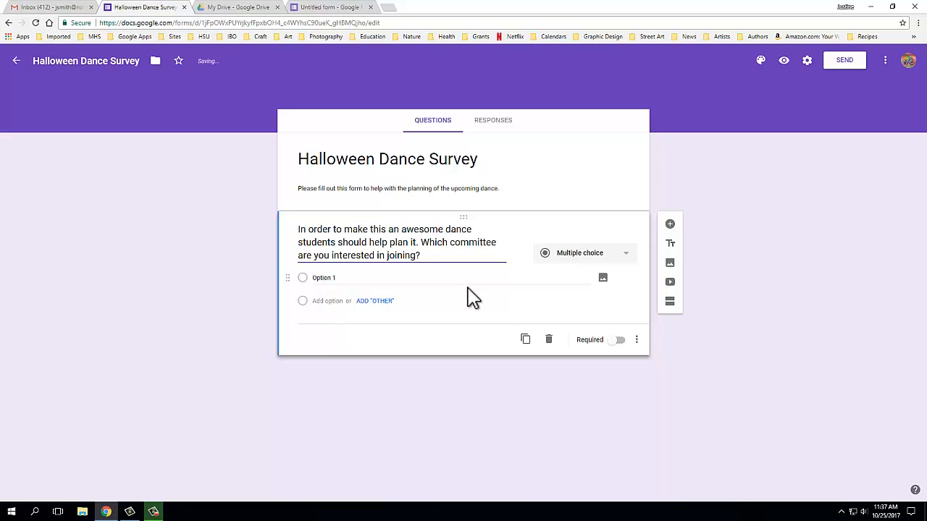
Keep the committee question as multiple choice and give it the options Food, Decoration, Music, Costume contest and Other.
click(627, 262)
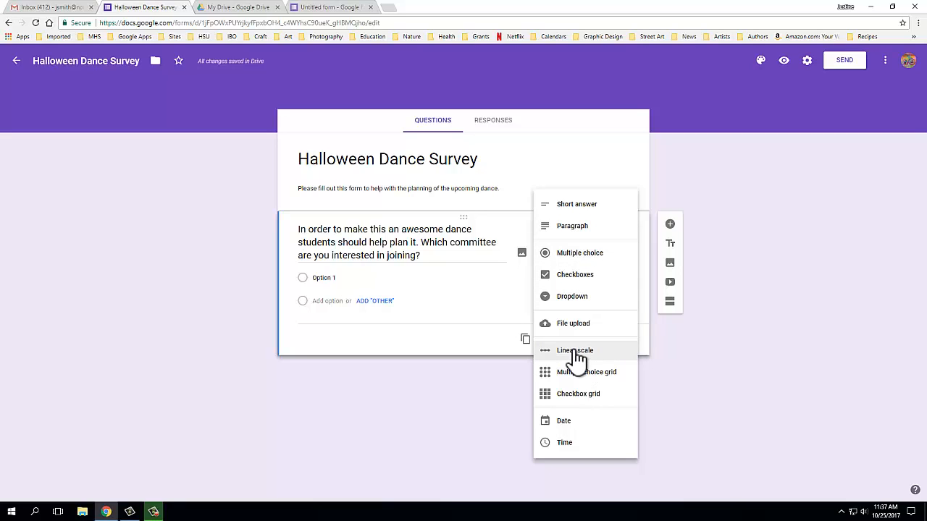
click(579, 255)
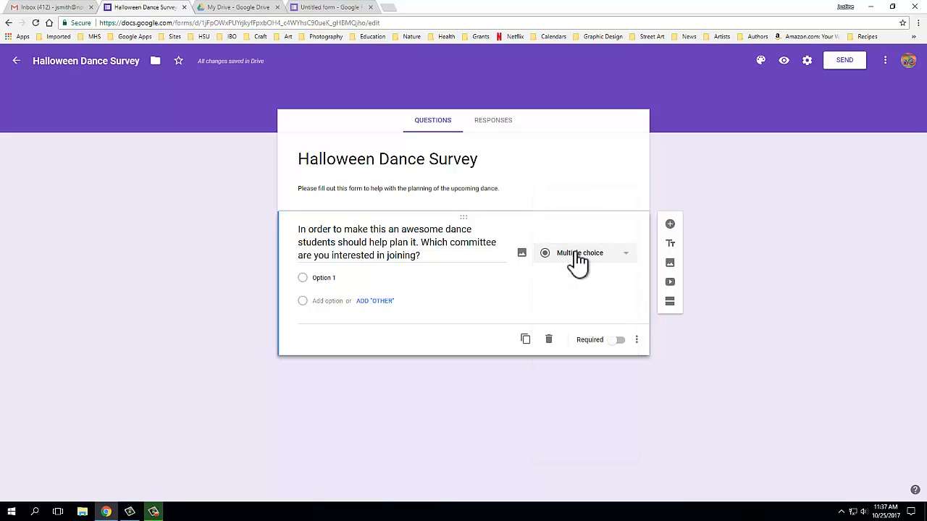
click(323, 278)
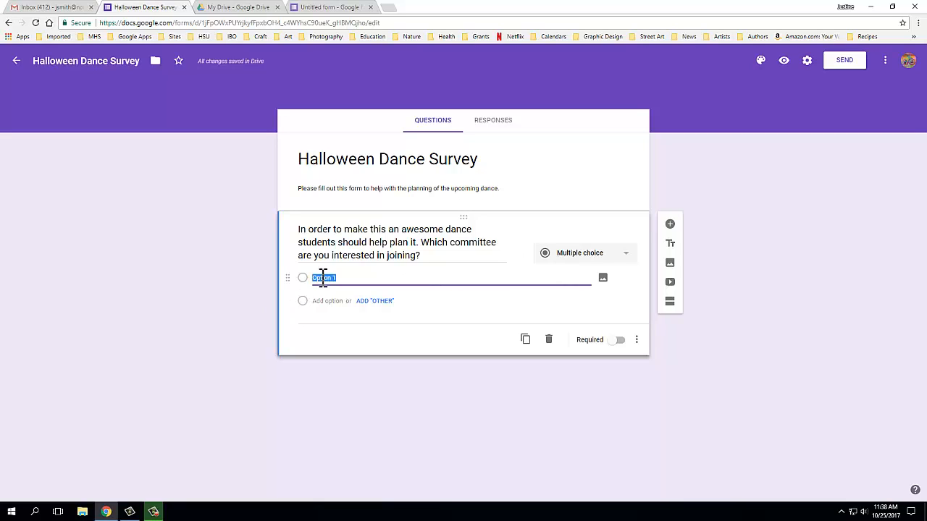
text(Food)
click(323, 301)
text(Decor)
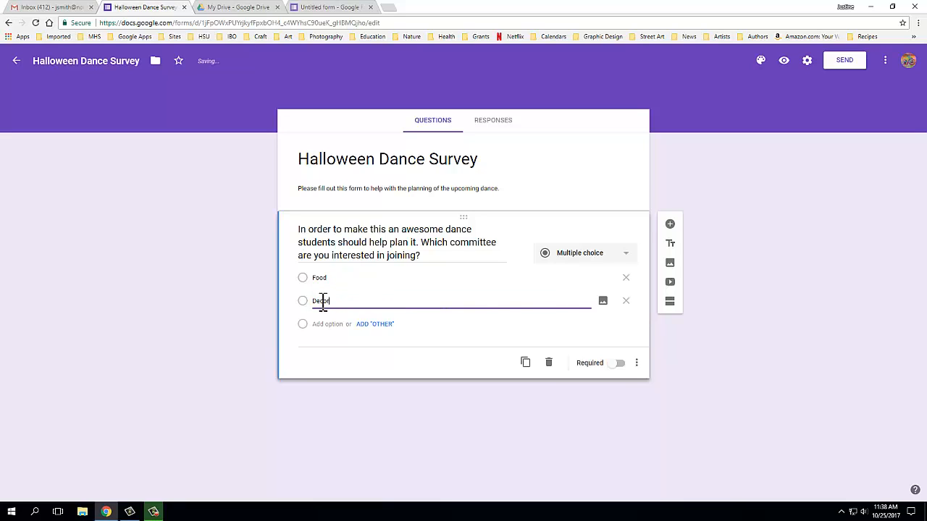
text(ation)
click(326, 324)
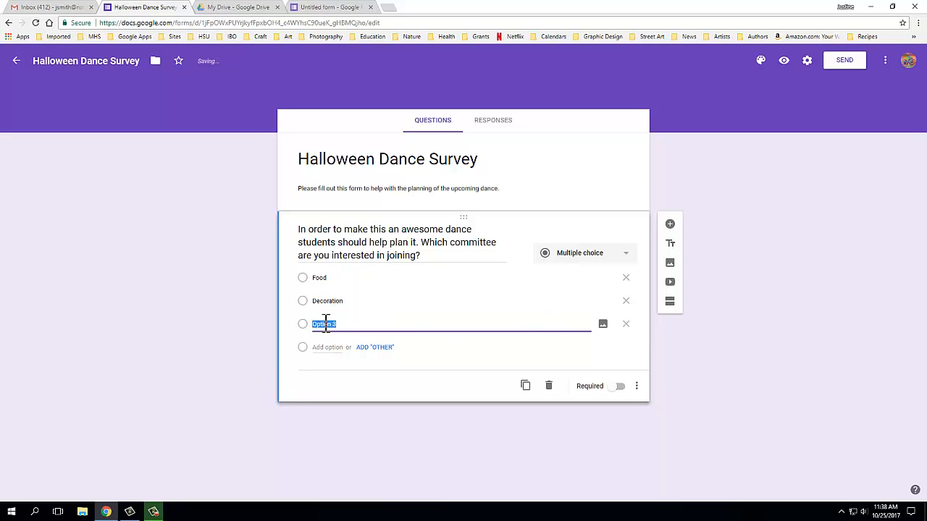
text(Music)
click(320, 348)
text(C)
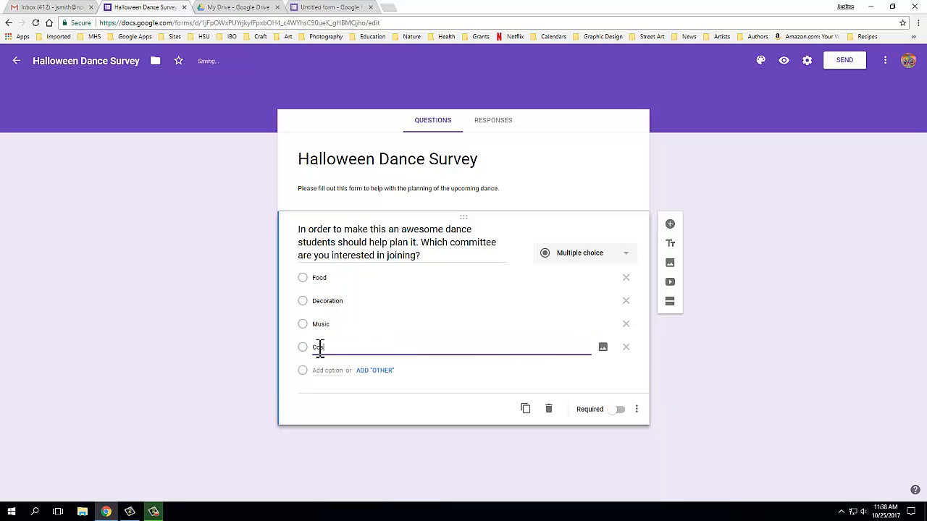
text(ostume contest)
click(378, 371)
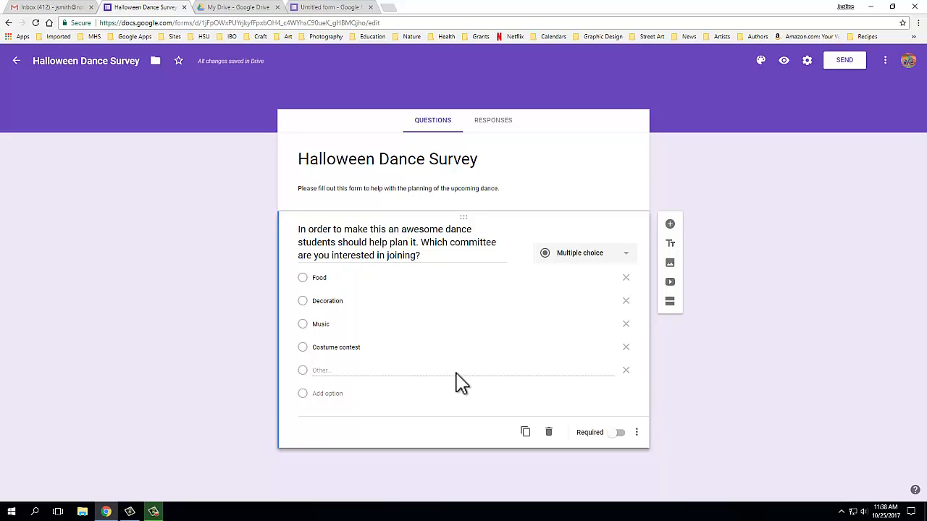
Add a filler option "gsdfgsdfg" to the committee question and delete it again.
click(326, 394)
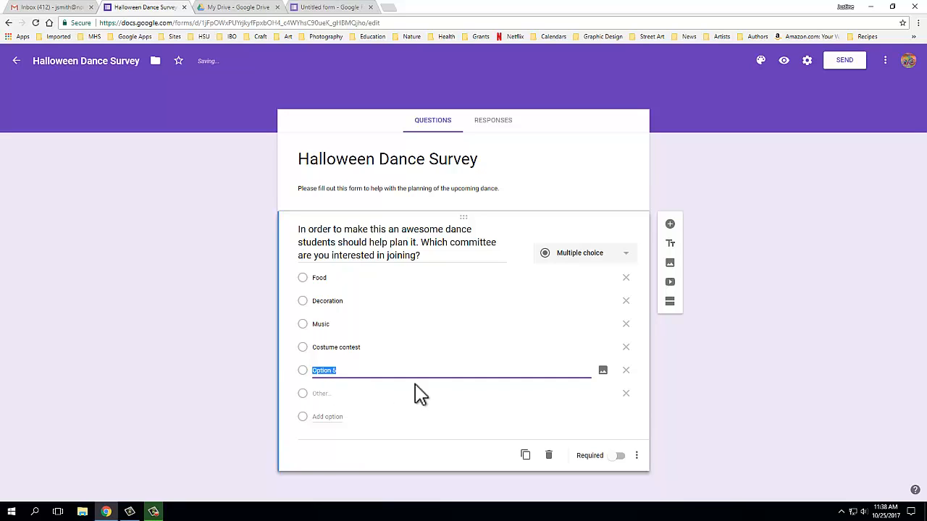
text(gsdfgsdfg)
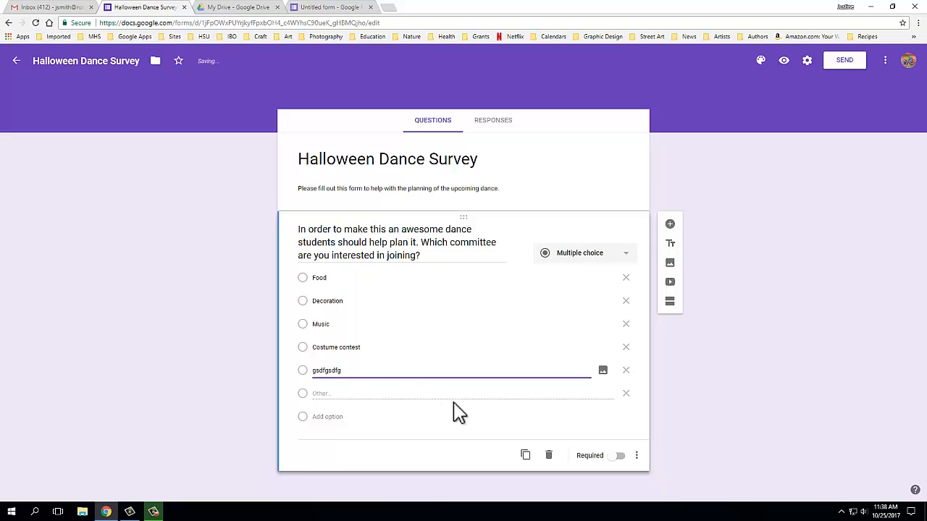
click(627, 370)
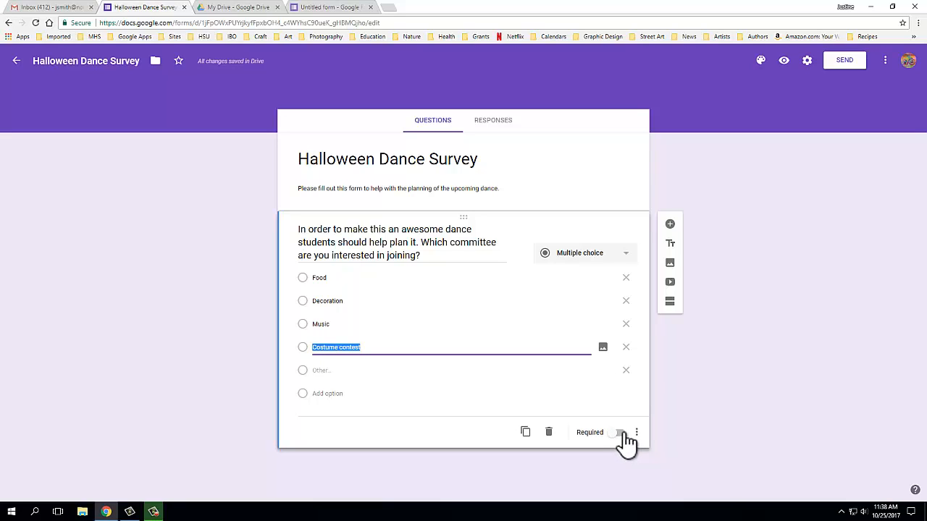
Make the committee question required and add a new question below it.
click(621, 435)
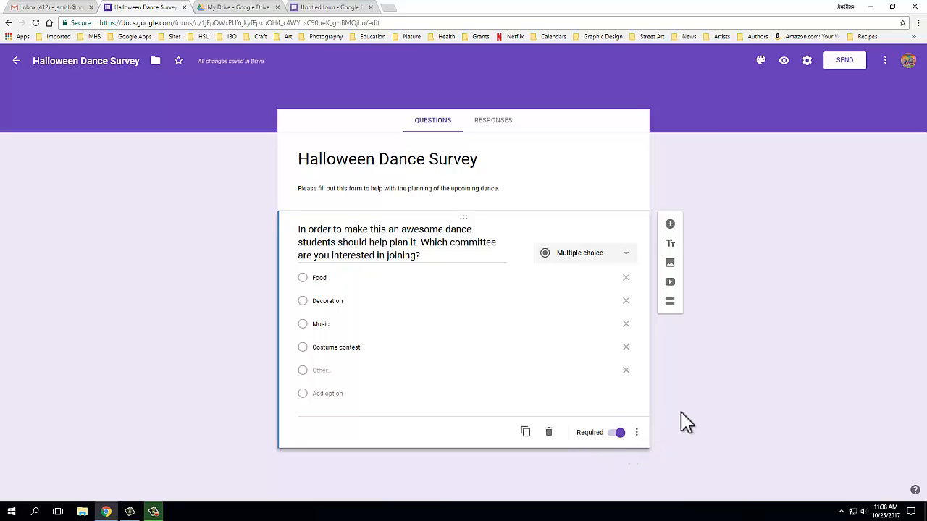
click(671, 226)
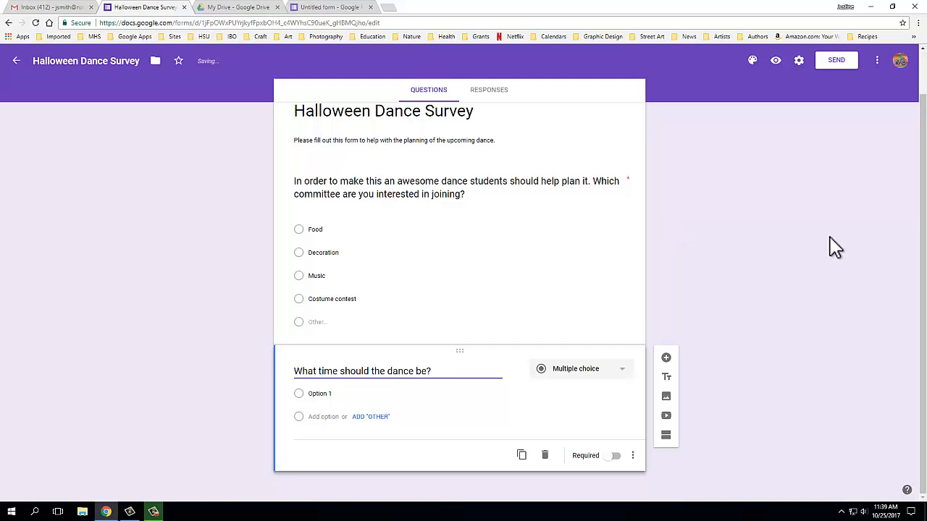
Make the dance time question a dropdown with the options 7-9 pm, 8-10 pm and 9pm- Midnight.
click(621, 370)
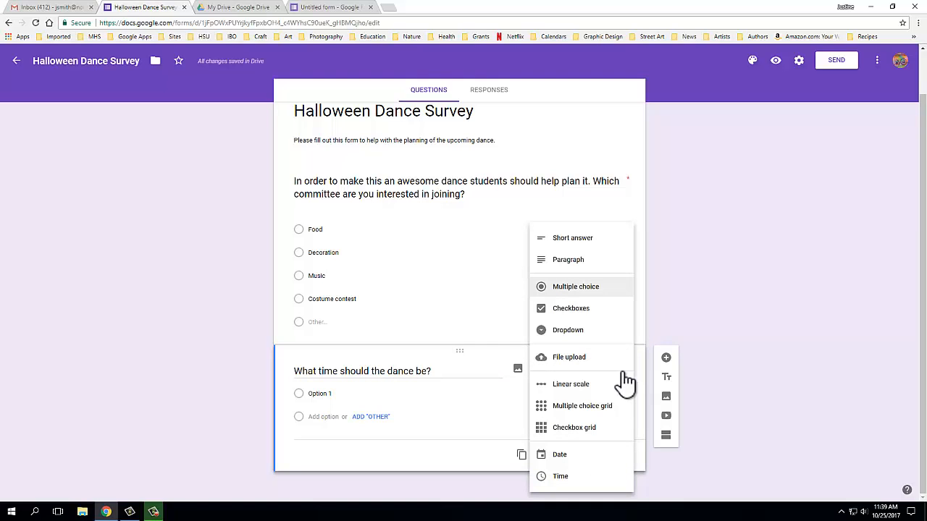
click(562, 335)
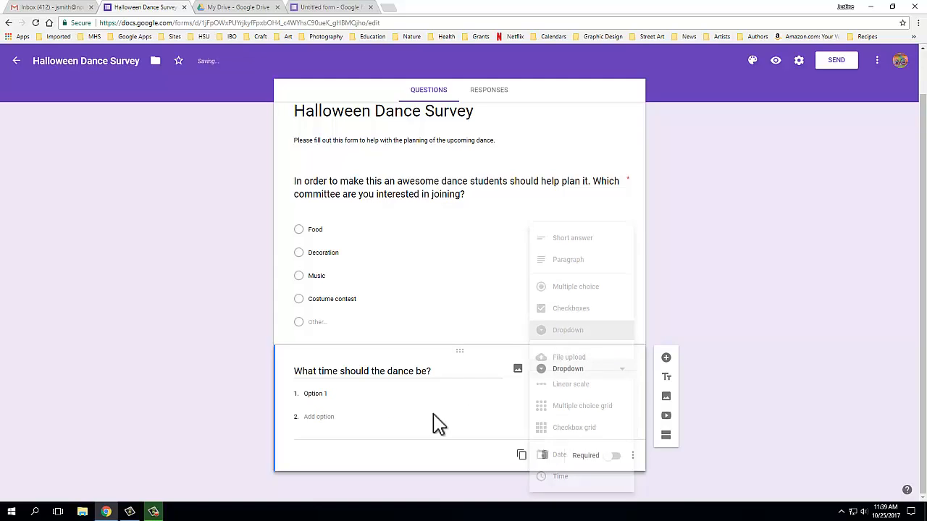
click(317, 395)
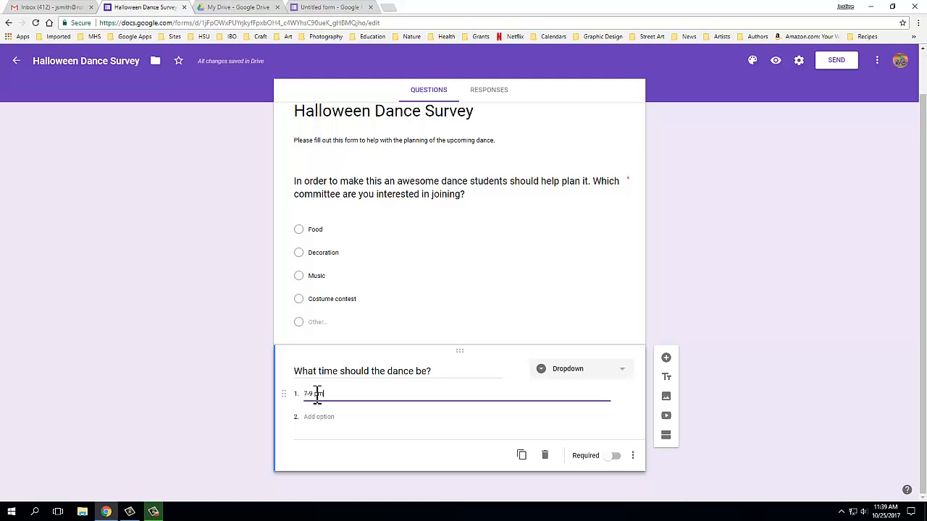
click(315, 418)
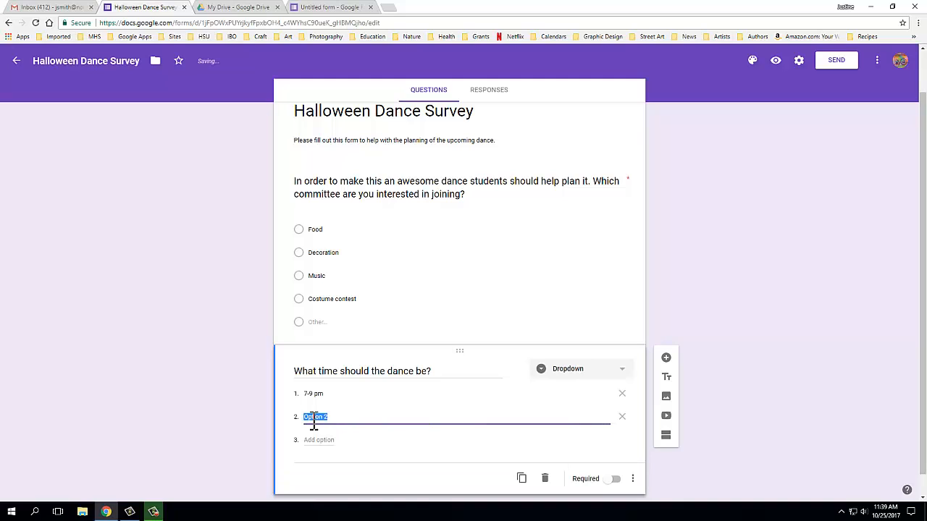
text(8-10 pm)
click(315, 440)
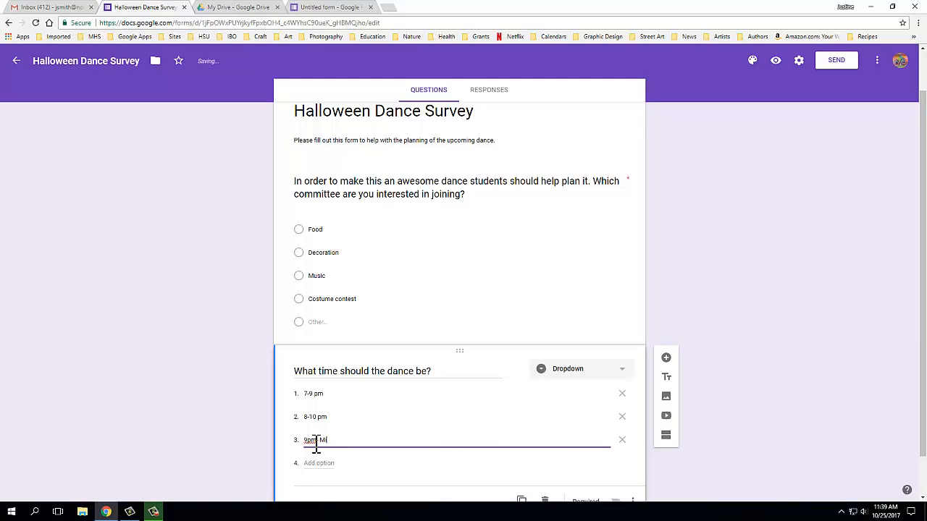
text(9pm- Midnight)
Make the "What time should the dance be?" question required.
scroll(490, 319, down, 1)
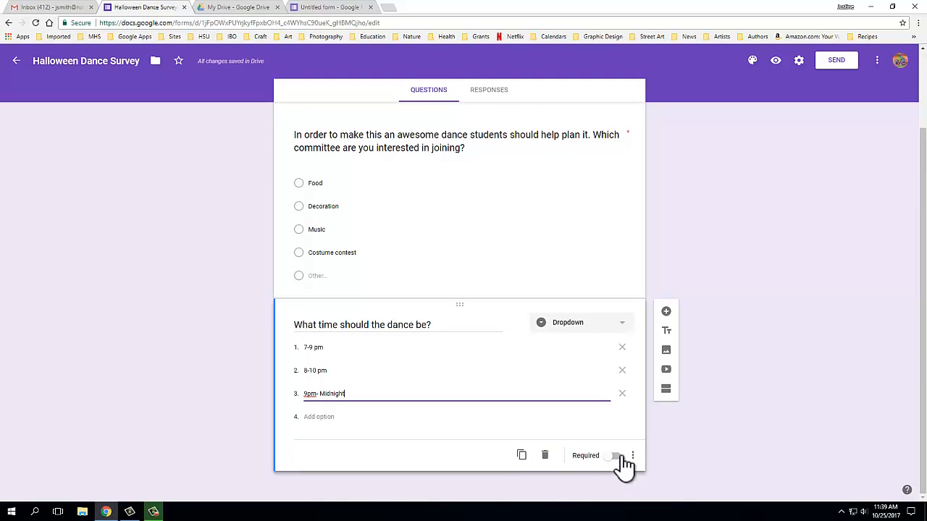
click(632, 456)
click(620, 455)
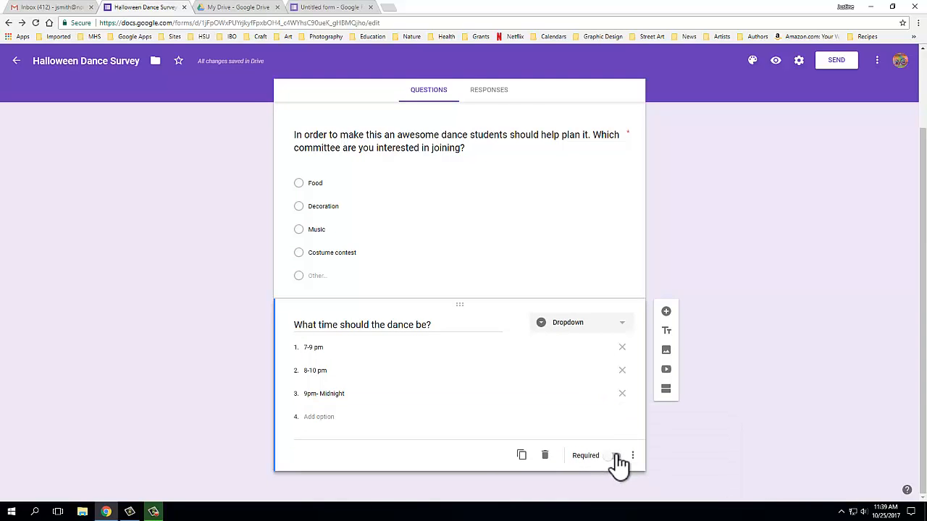
click(616, 456)
Preview the form and try out its answers, settling on Music as the committee and 8-10 pm as the dance time.
scroll(402, 431, up, 1)
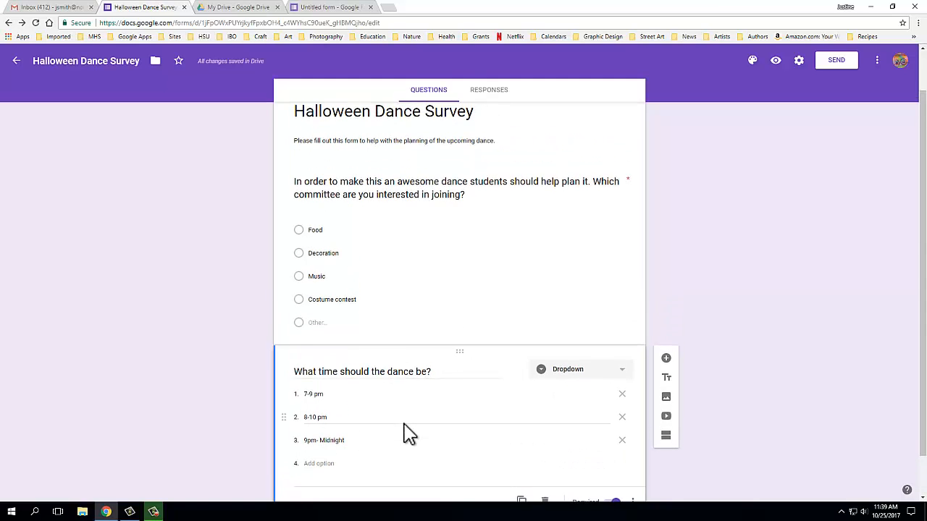
scroll(405, 435, down, 1)
scroll(407, 428, up, 2)
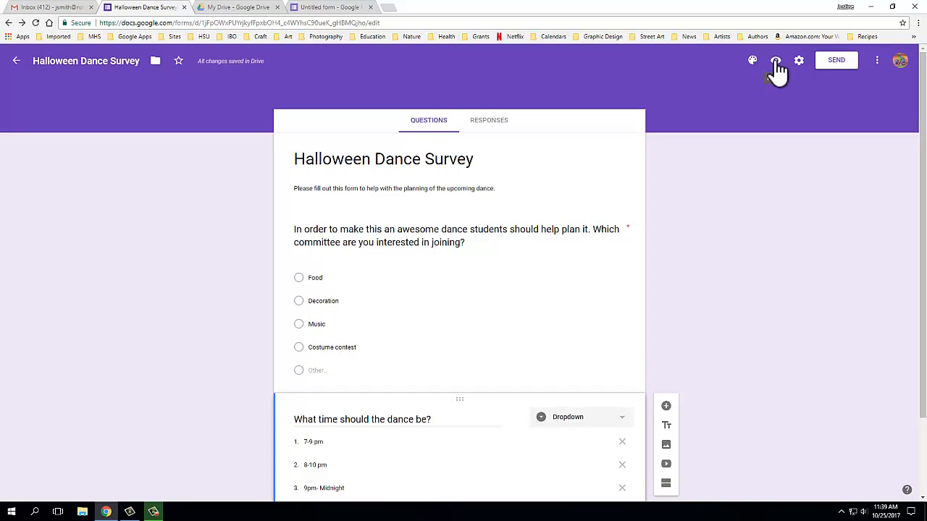
click(775, 63)
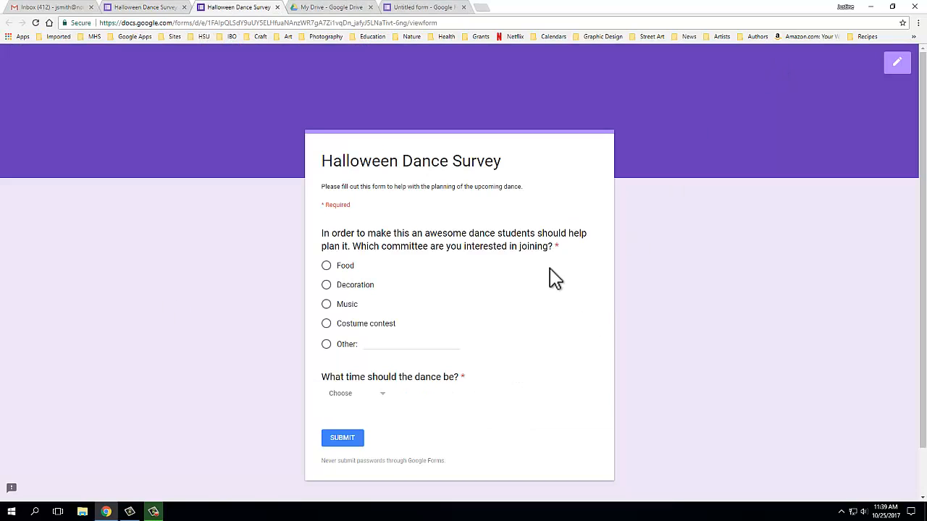
scroll(554, 279, down, 1)
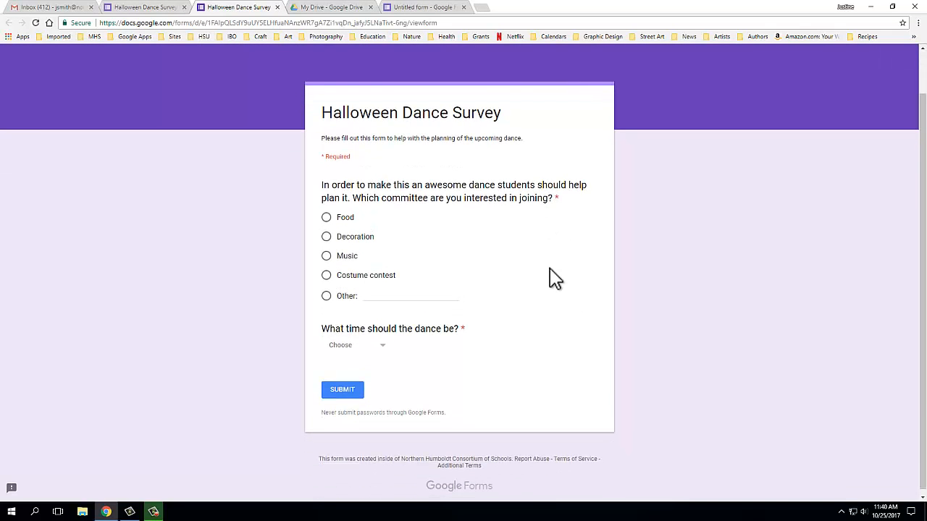
click(327, 218)
click(326, 255)
click(326, 236)
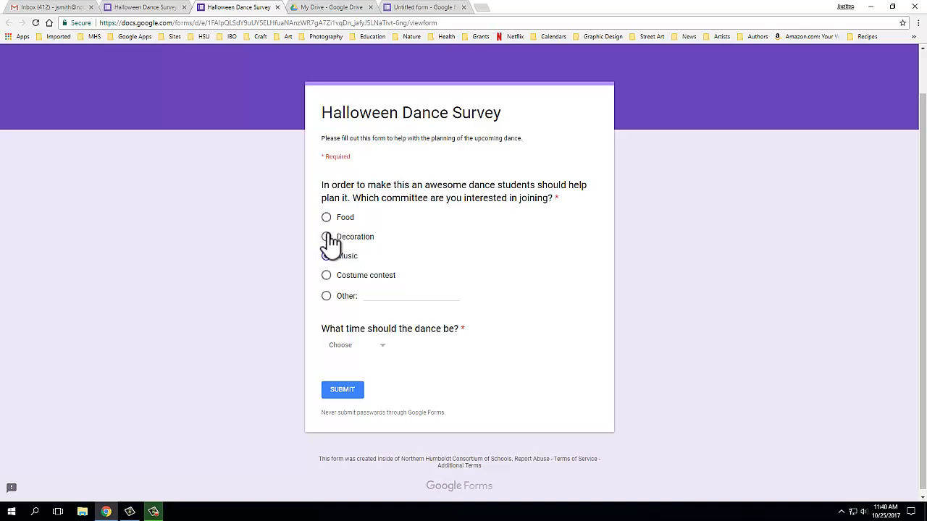
click(327, 297)
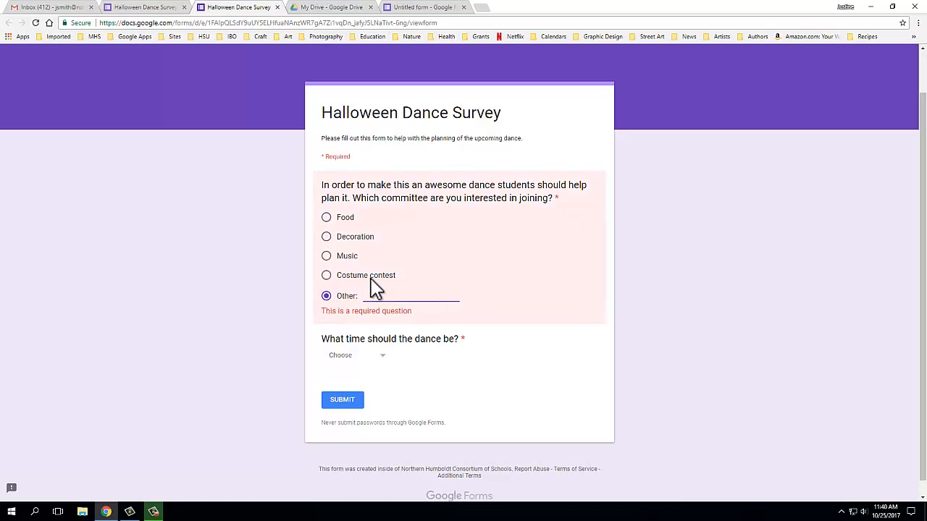
click(327, 257)
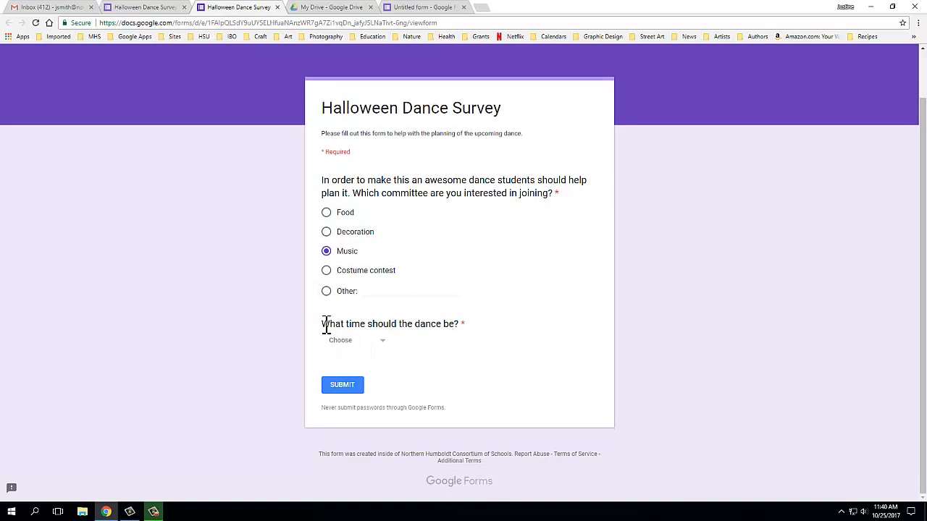
click(388, 352)
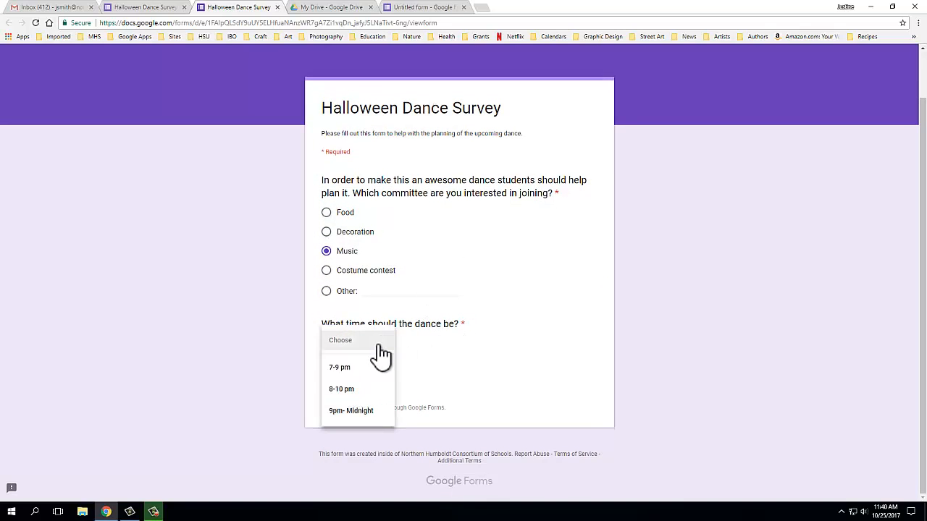
click(351, 391)
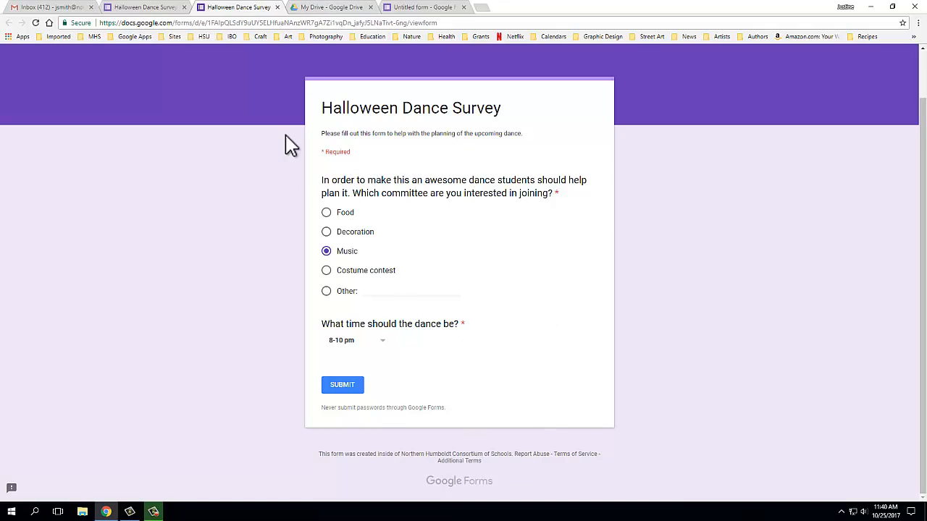
Close the form preview without submitting the answers and return to editing the Halloween Dance Survey.
click(278, 8)
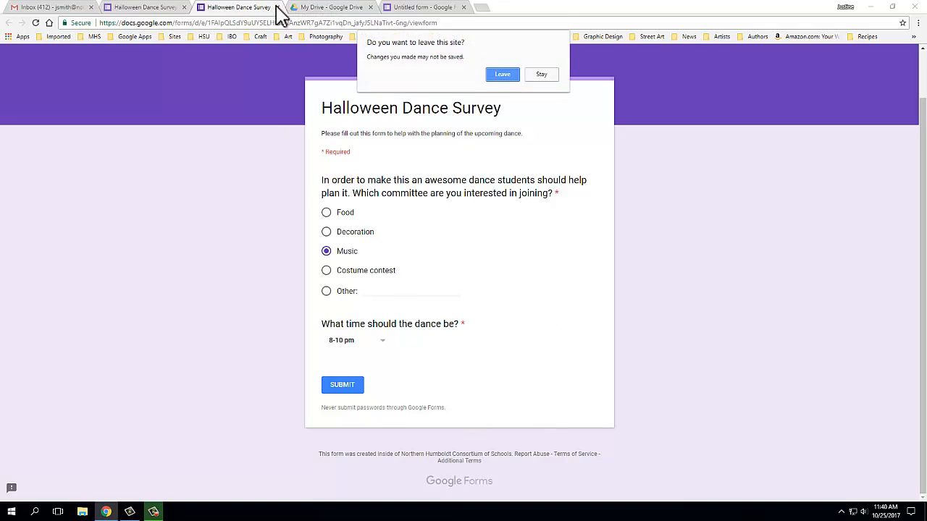
click(504, 75)
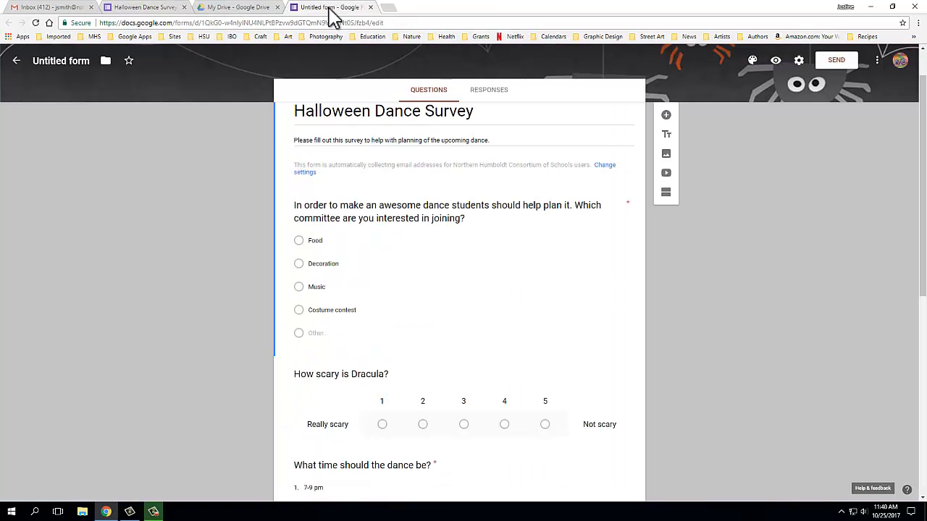
click(144, 10)
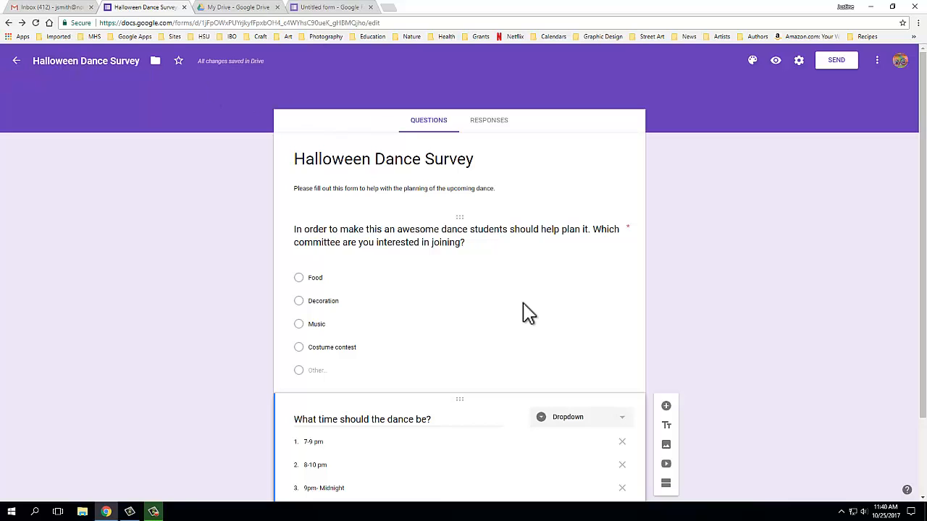
Add a linear scale question below the dance time question with the text "How scary do you think Dracula is?".
scroll(529, 313, down, 2)
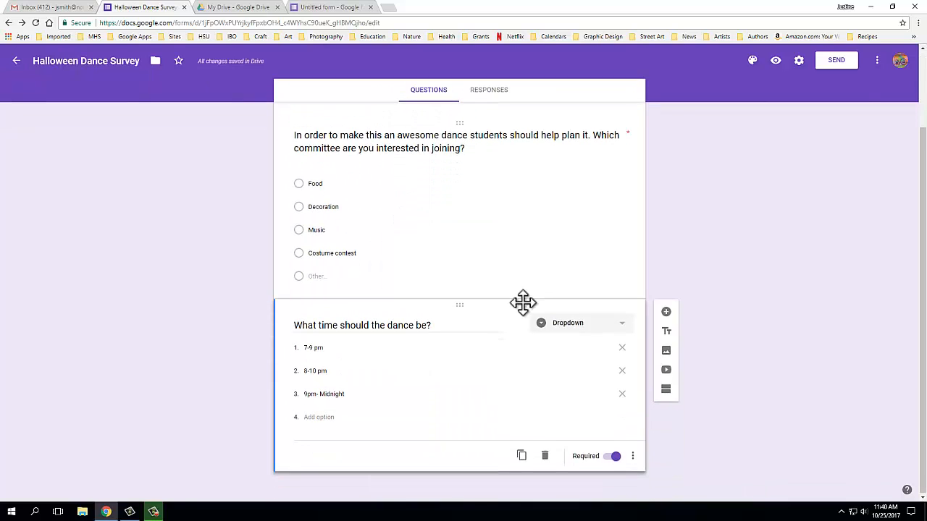
click(667, 313)
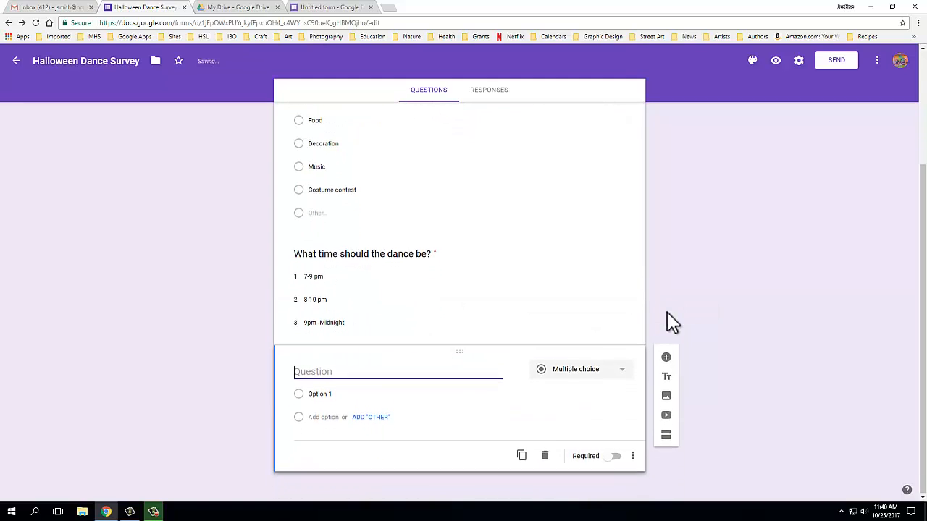
click(621, 372)
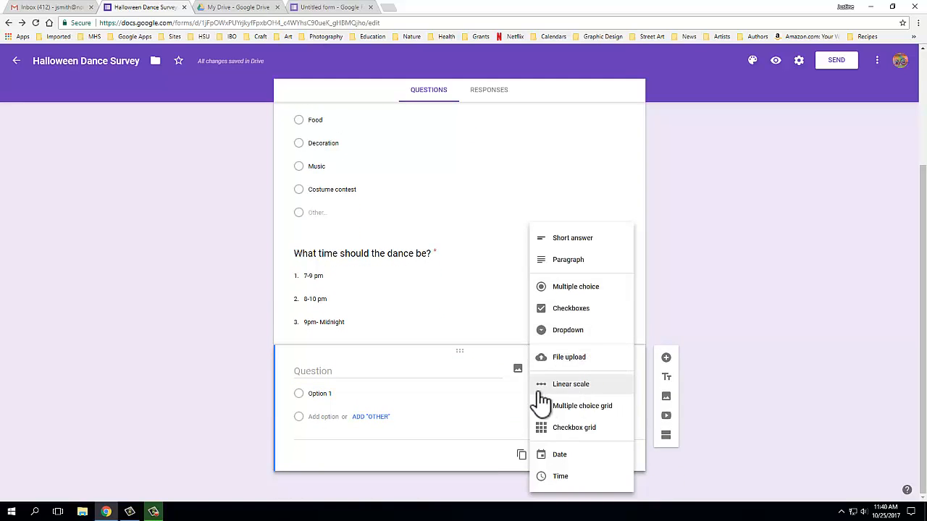
click(566, 387)
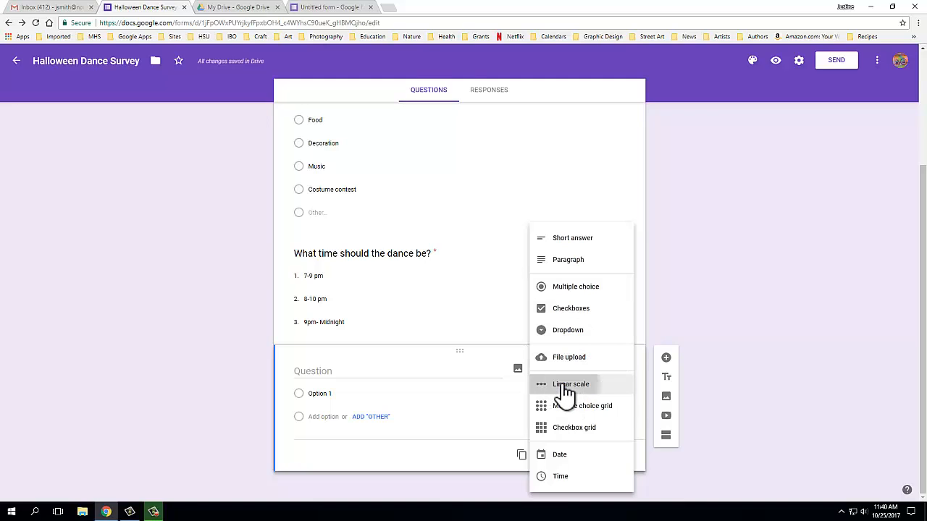
click(299, 373)
text(H)
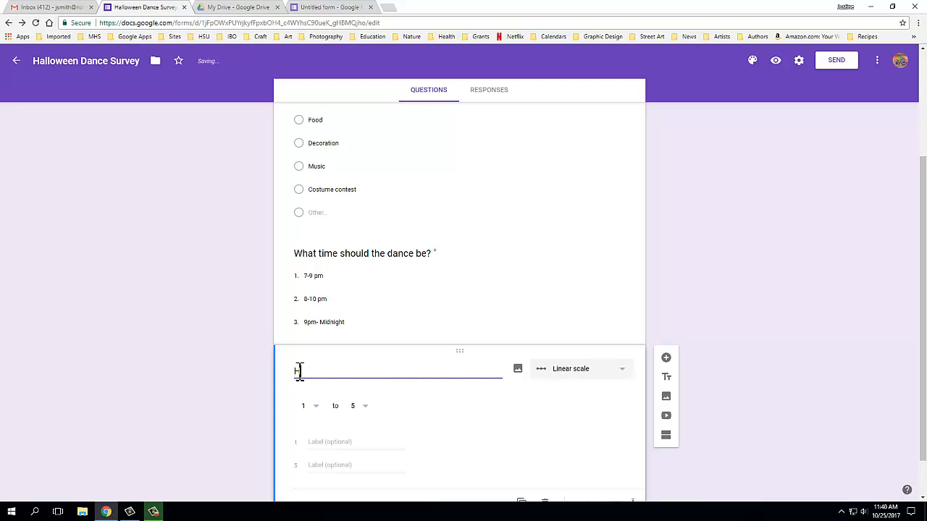
text(ow scary do you think D)
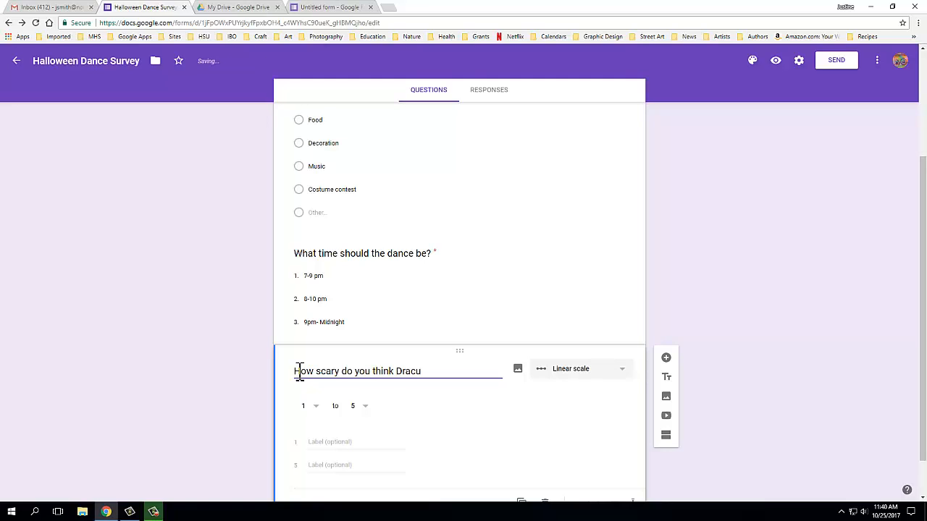
text(racula is?)
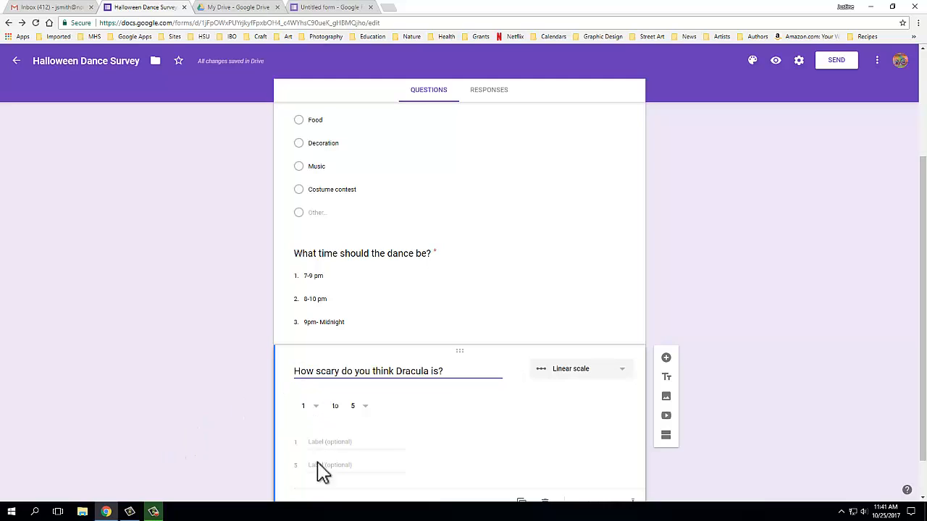
Label the Dracula scale "Really scarry" at 1 and "Not scarry" at 5, and make the question required.
click(320, 443)
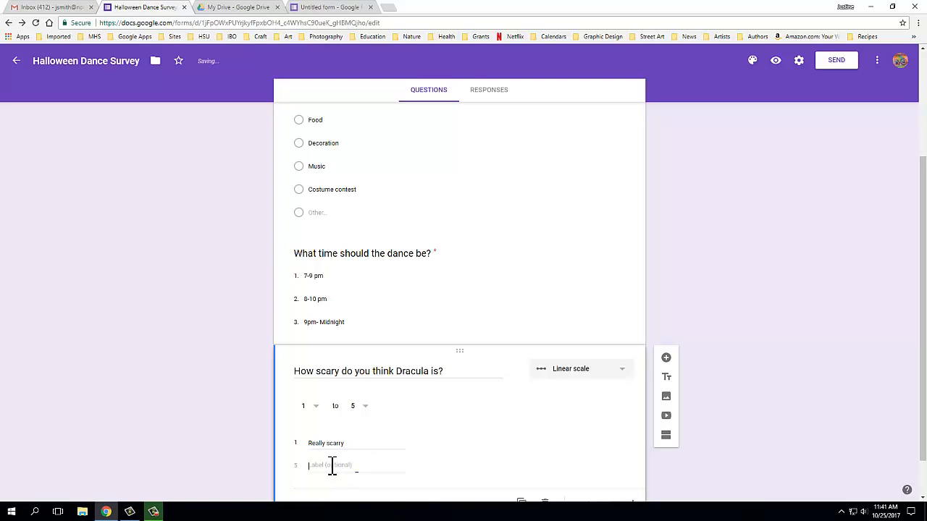
text(Not scarry)
click(577, 449)
scroll(601, 399, down, 1)
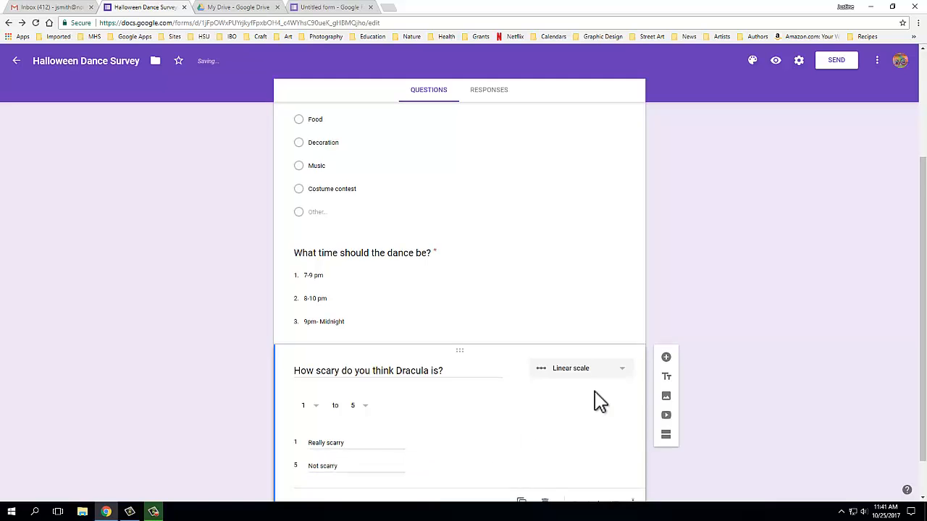
click(617, 456)
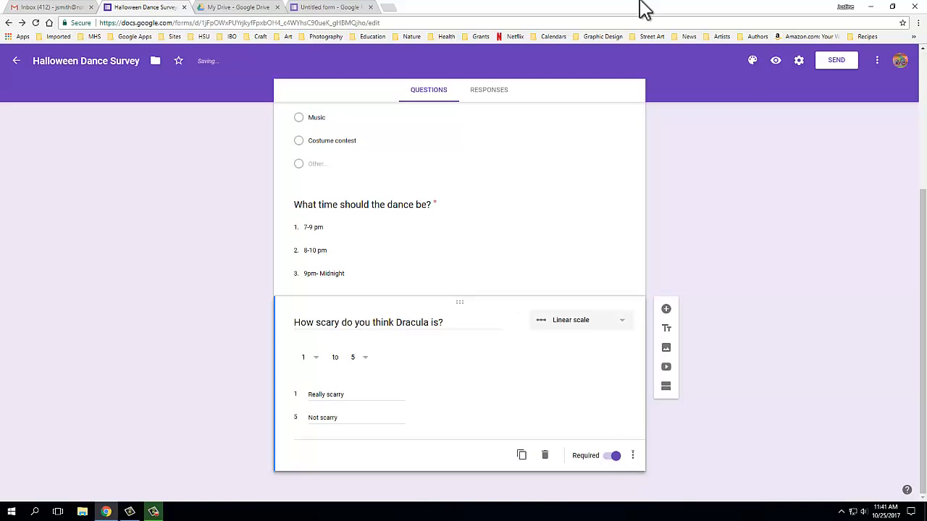
Preview the form to check how the Dracula scale question and its labels look, and close the preview.
click(776, 60)
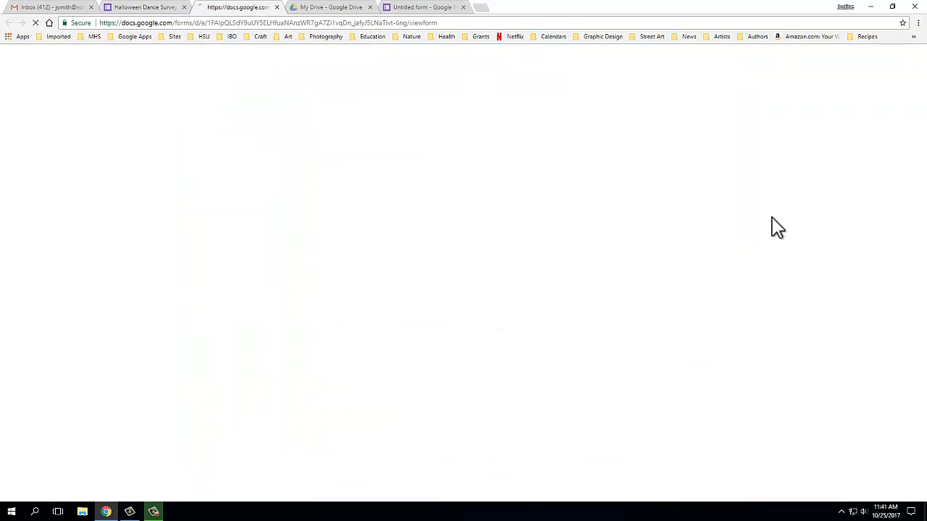
scroll(749, 386, down, 3)
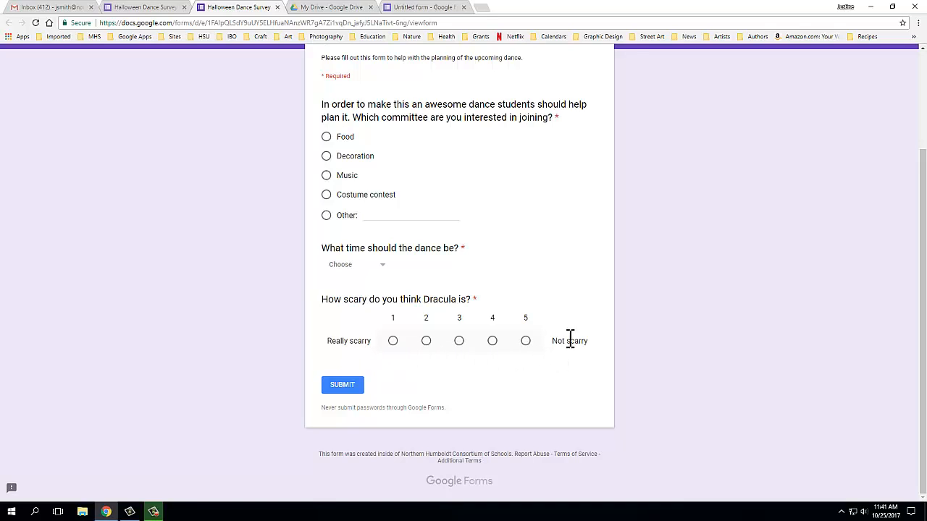
scroll(898, 272, up, 3)
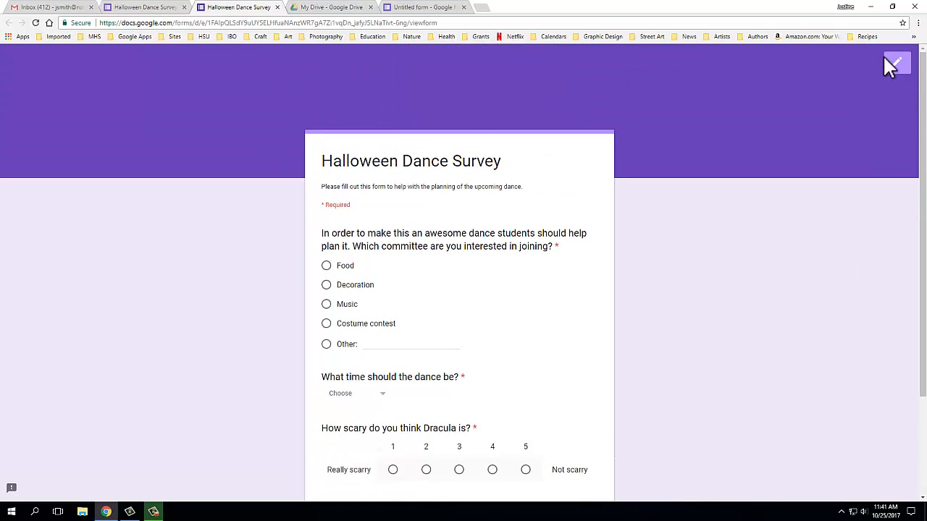
click(278, 7)
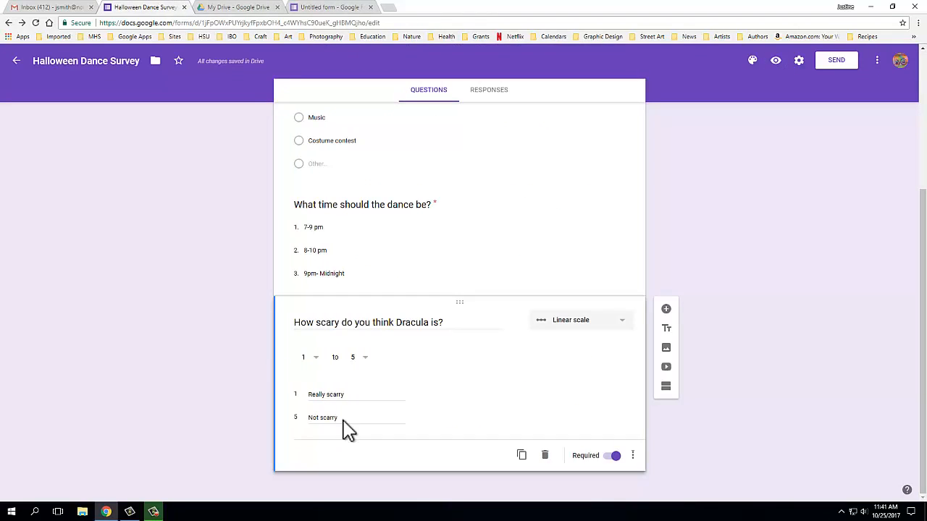
Correct the Dracula scale labels to "Really scary" and "Not scary", and add a new question below it.
click(341, 396)
click(344, 395)
click(338, 417)
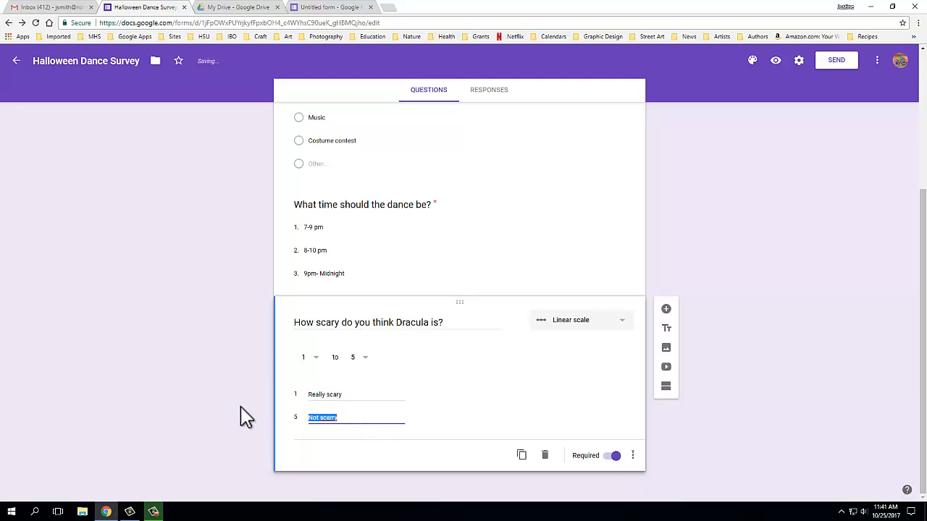
click(352, 423)
click(666, 311)
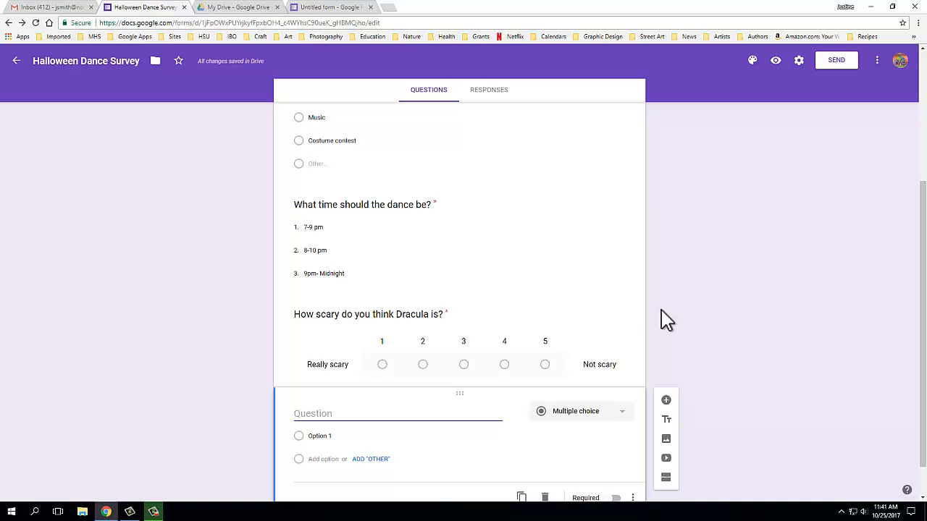
Enter "What categories do you think there should be for the costume contest?" as the new question's text and set its type to Checkboxes.
text(What categories do)
click(667, 319)
text(you )
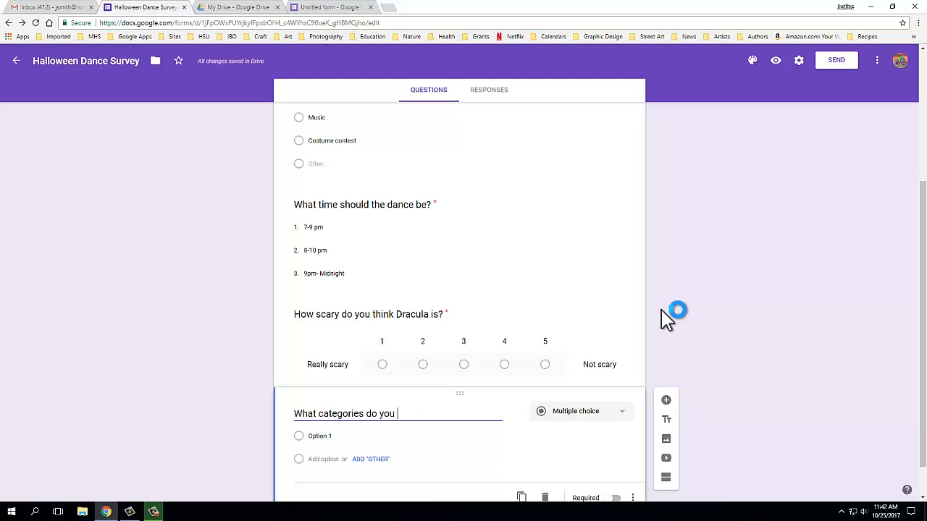
text(think there )
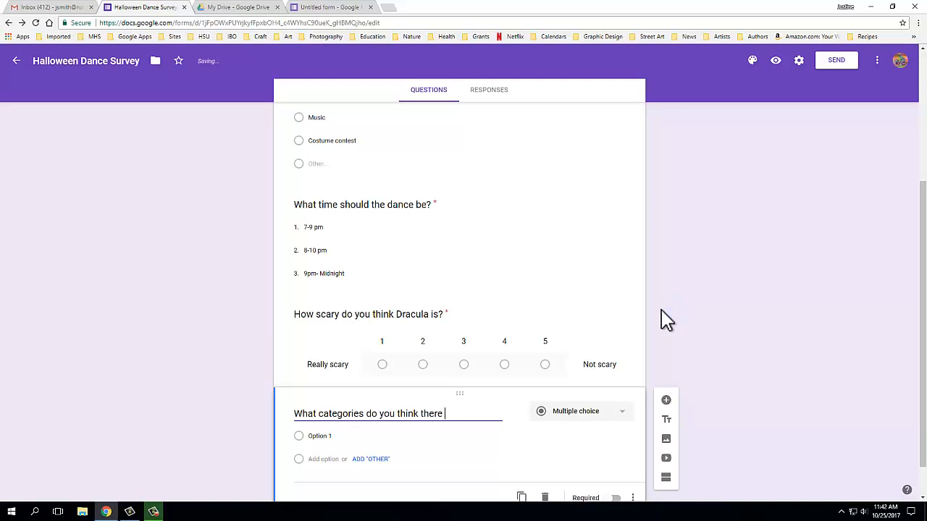
text(should be )
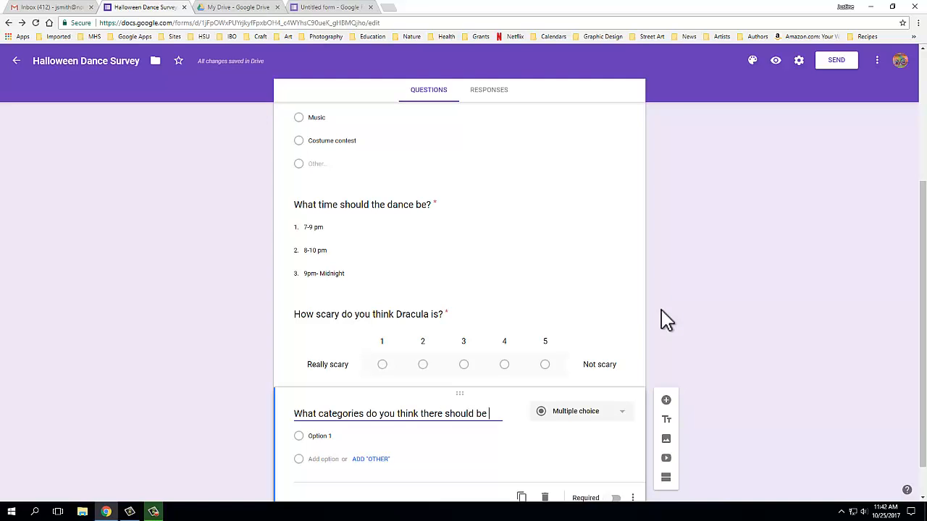
text(for the costu)
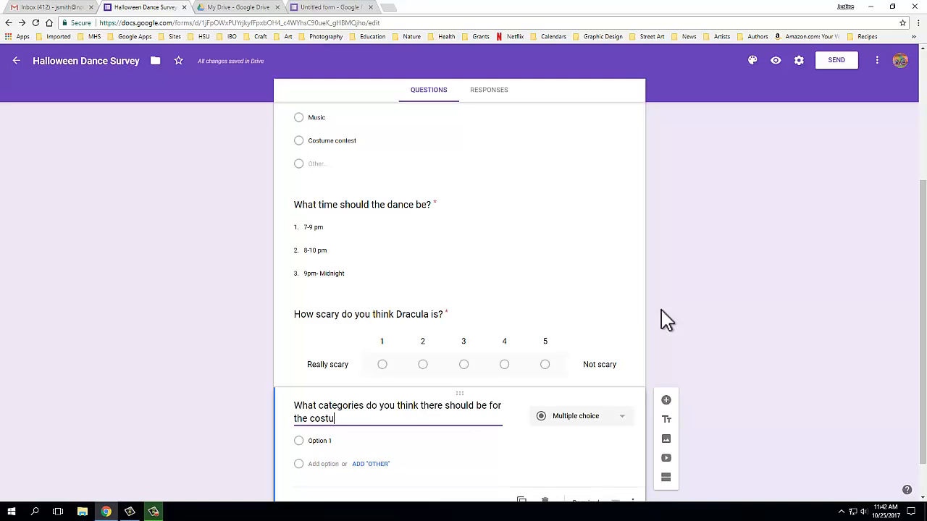
text(me contest?)
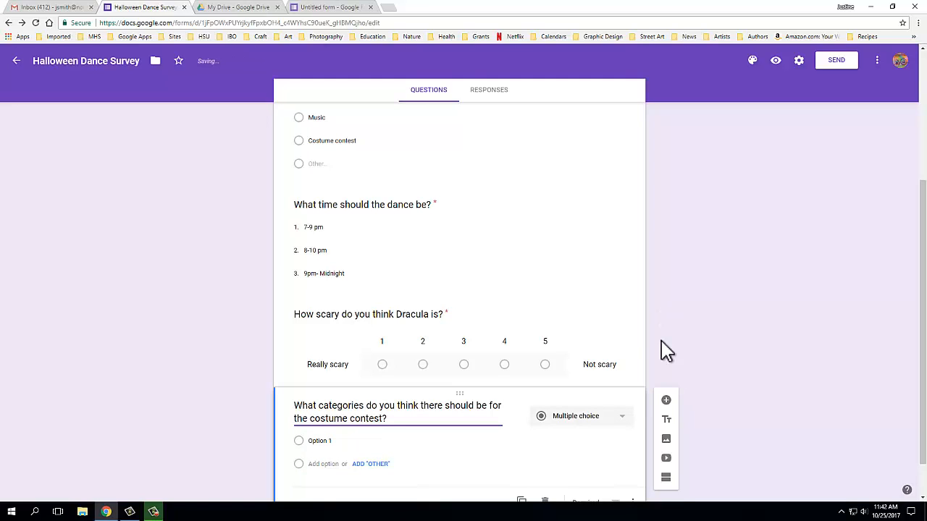
scroll(652, 457, down, 1)
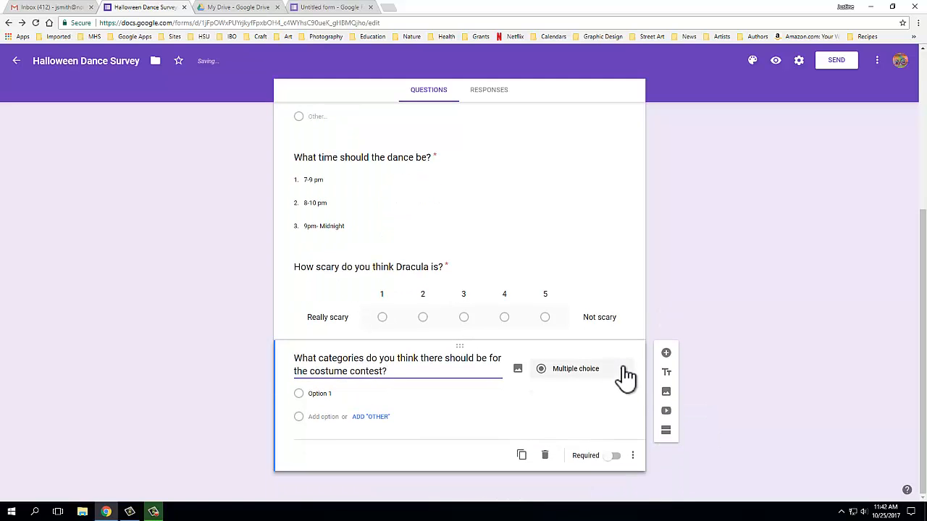
click(617, 371)
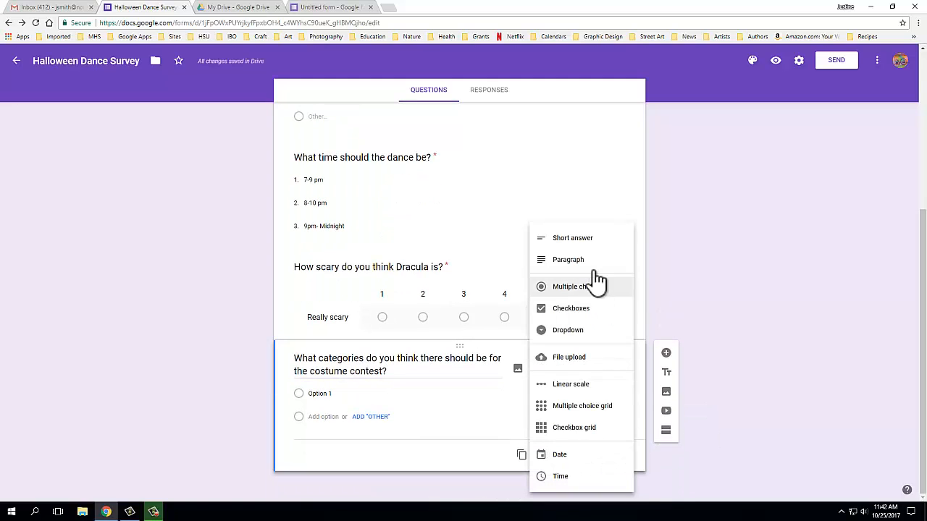
click(588, 313)
Enter "Cutest", "Most scary" and "Best homemade costume" as the first three checkbox options of the costume contest question.
click(328, 393)
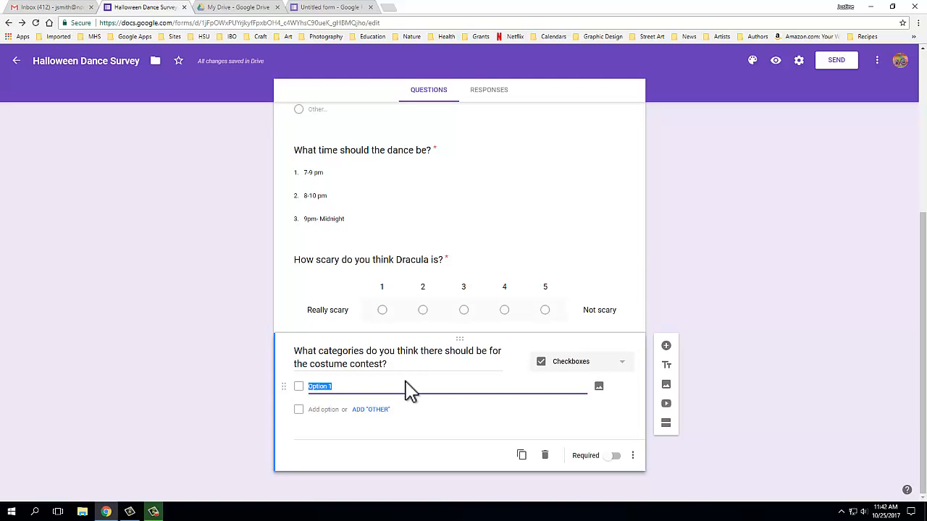
text(Cutest)
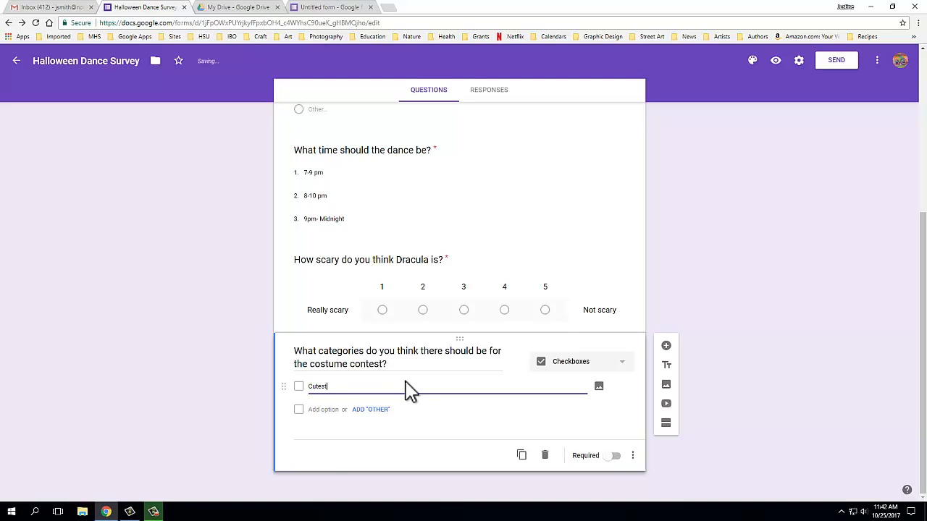
click(317, 410)
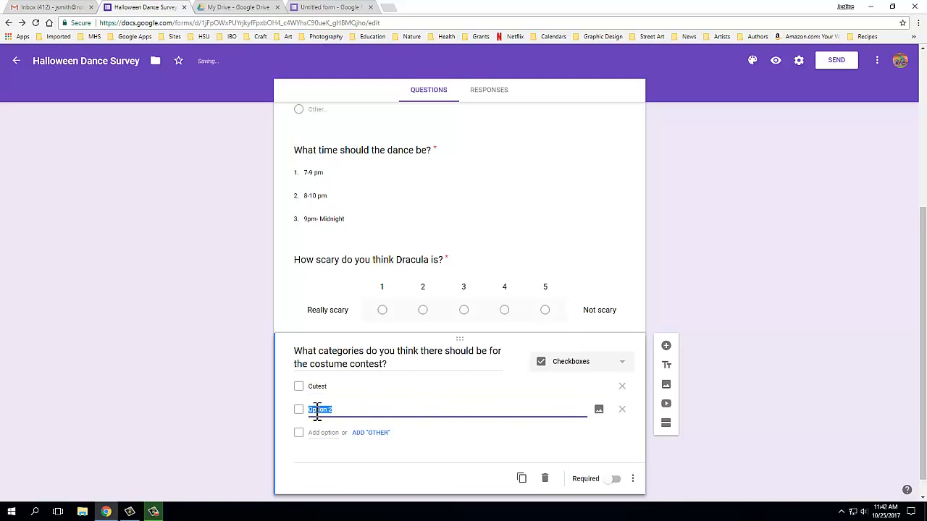
text(Most scary)
click(327, 434)
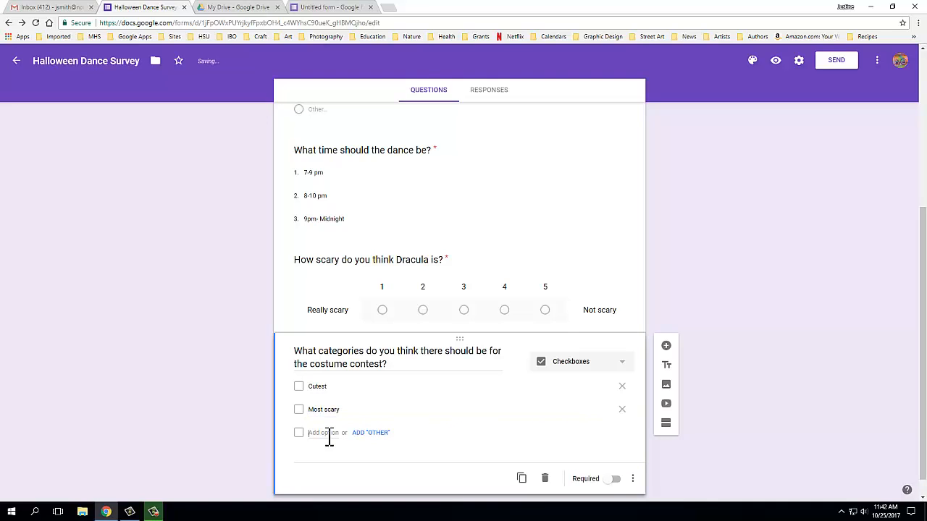
text(Be)
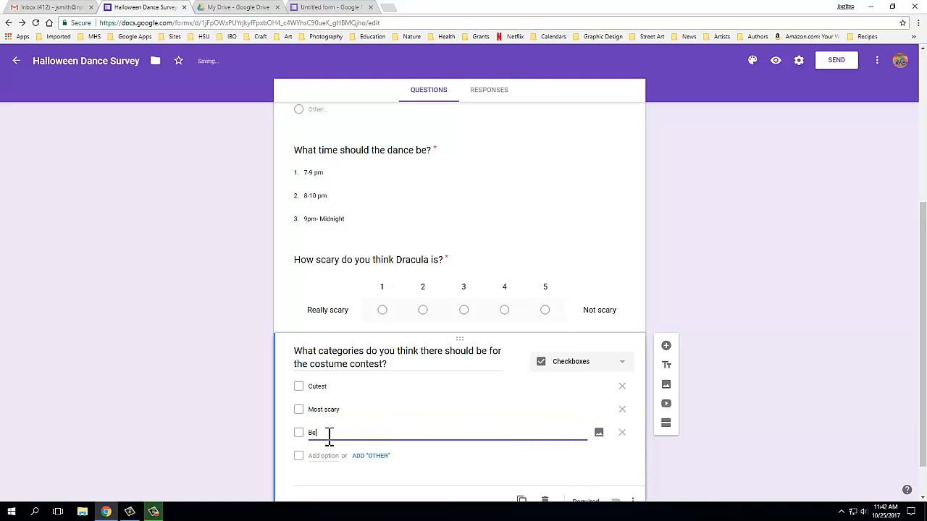
text(st Homemade costume)
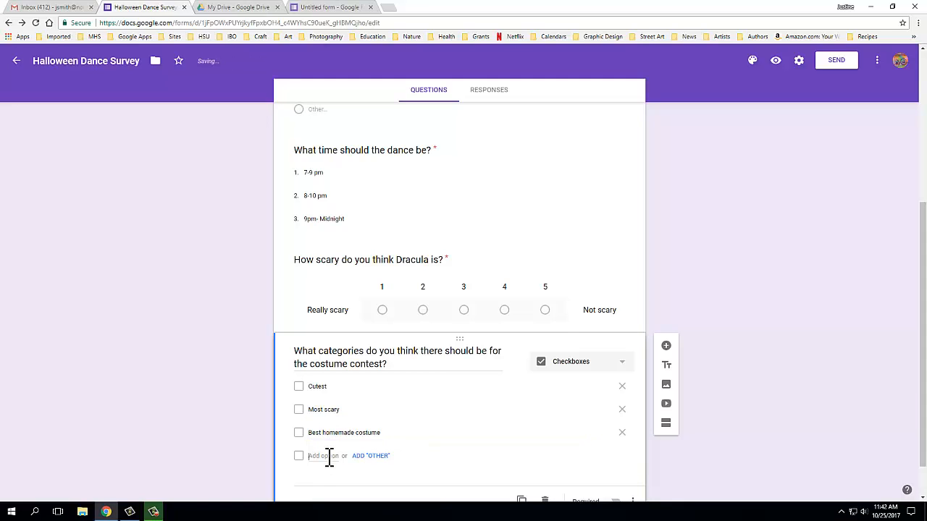
Add the options "Most unique" and "Best group costume" to the costume contest question.
click(323, 455)
text(Most )
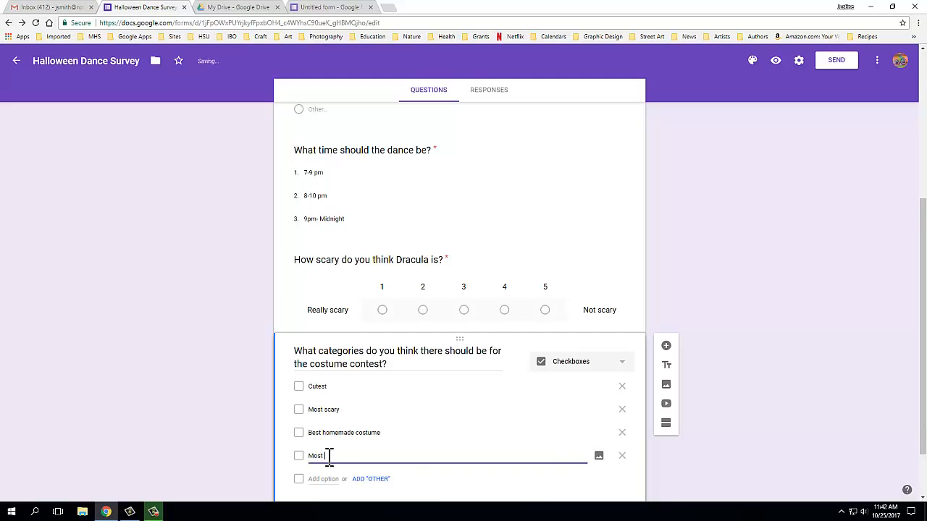
text(unique)
scroll(326, 478, down, 1)
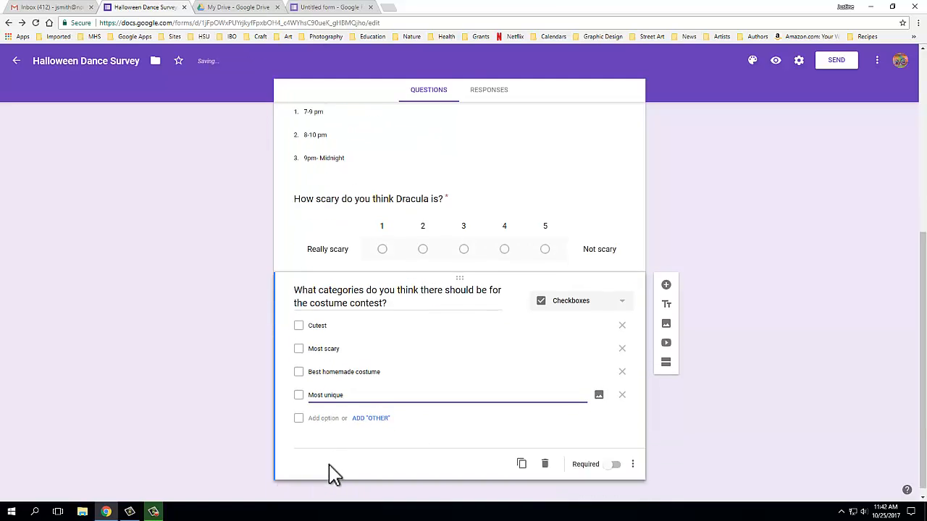
click(325, 409)
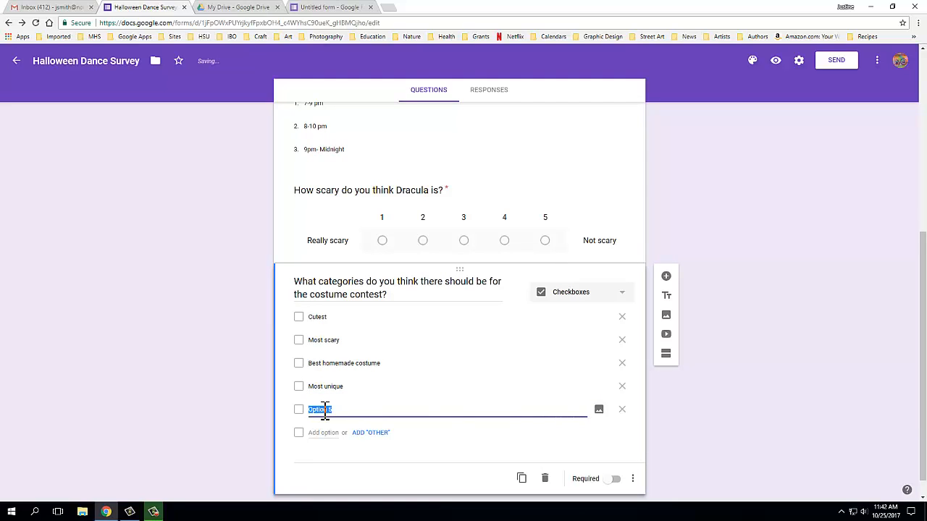
text(Best group costume)
Add an "Other" option to the costume contest question and make the question required.
click(381, 438)
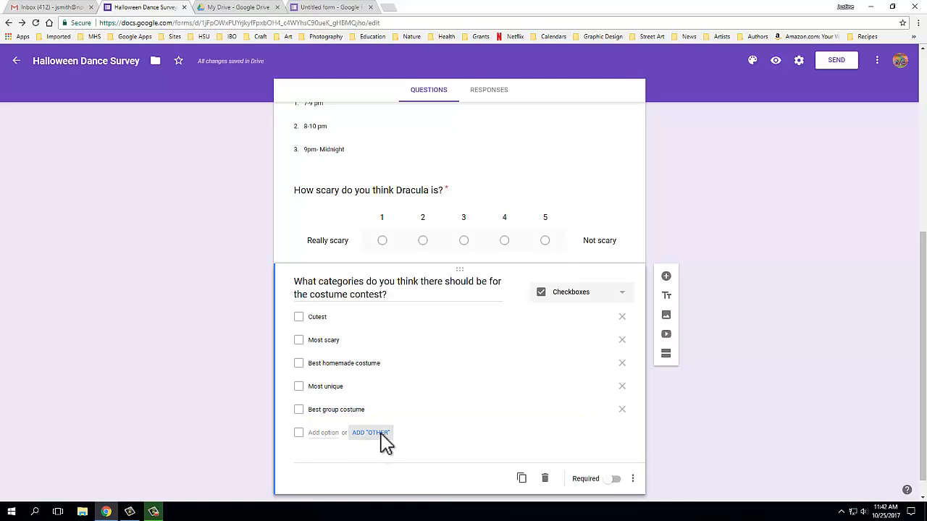
scroll(648, 463, down, 1)
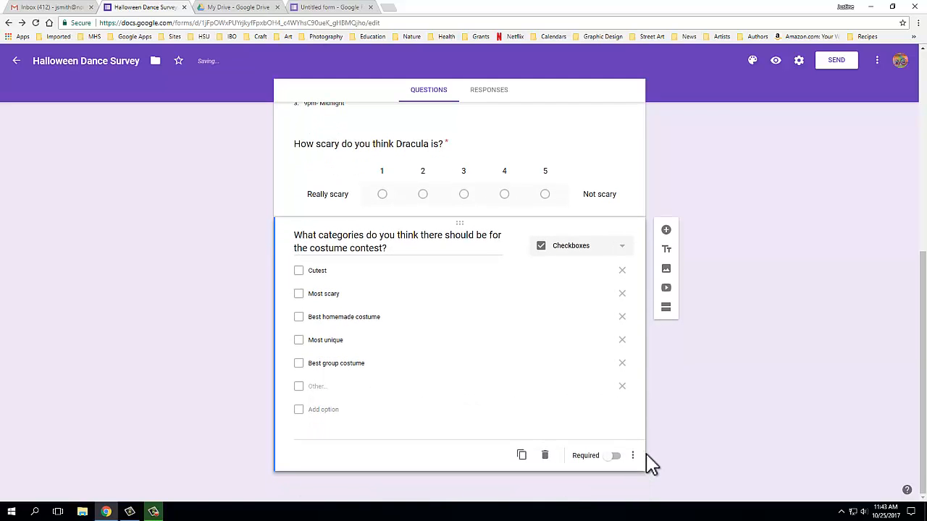
click(617, 457)
Add a required short answer question reading "Where do you think the dance should be held (room or building on campus)?".
click(667, 231)
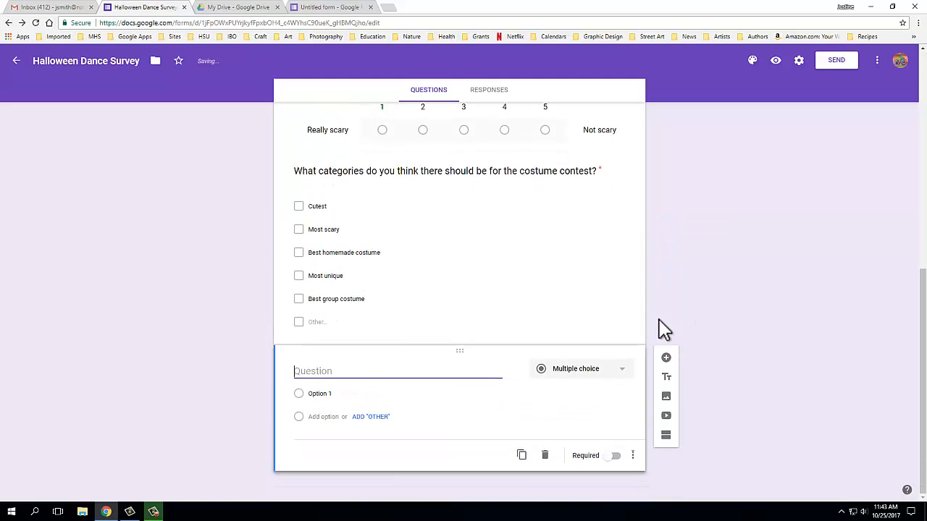
click(621, 370)
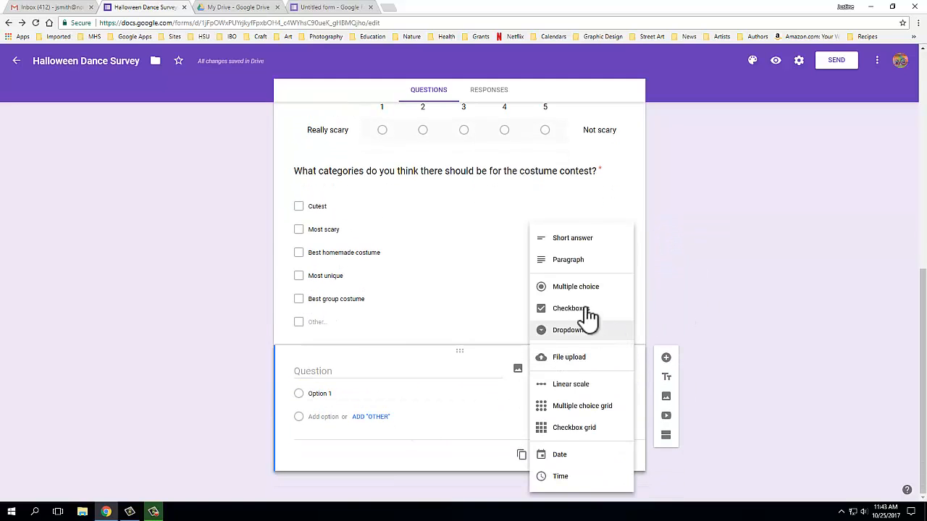
click(569, 241)
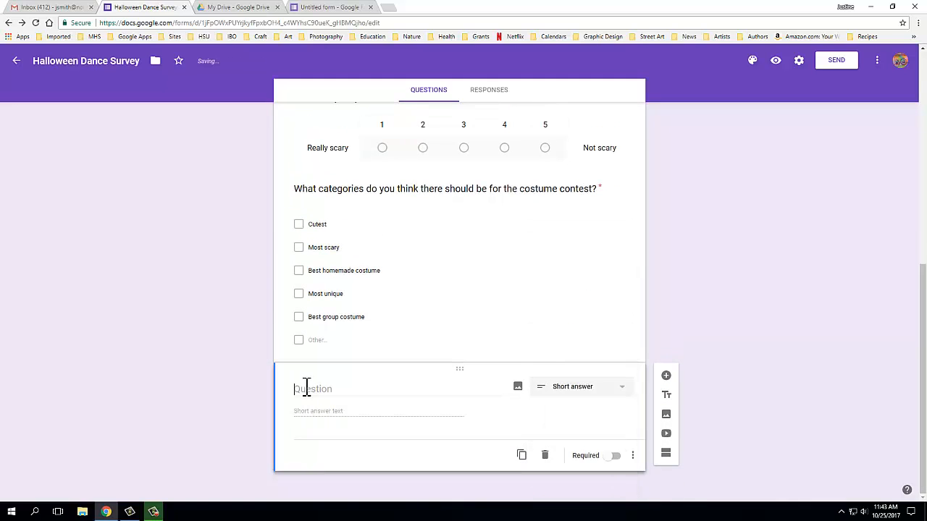
text(Whe)
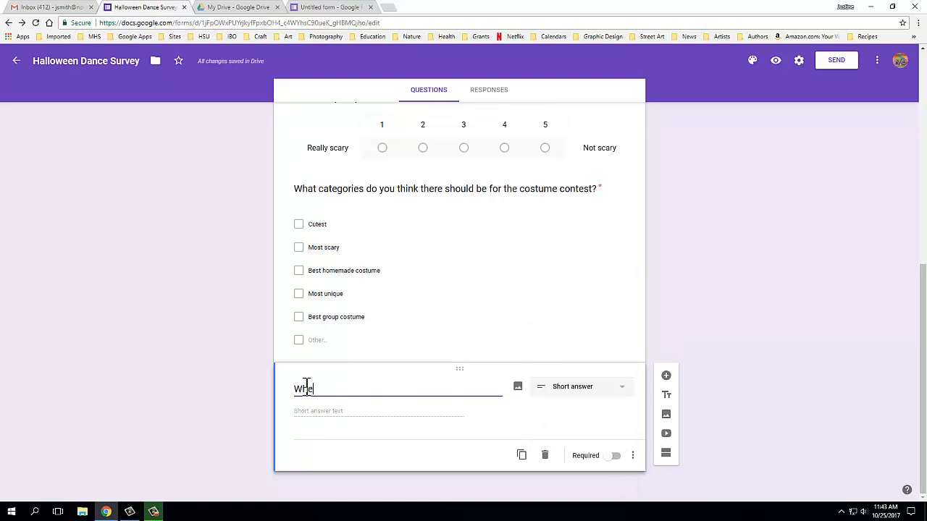
text(re do you think the dan)
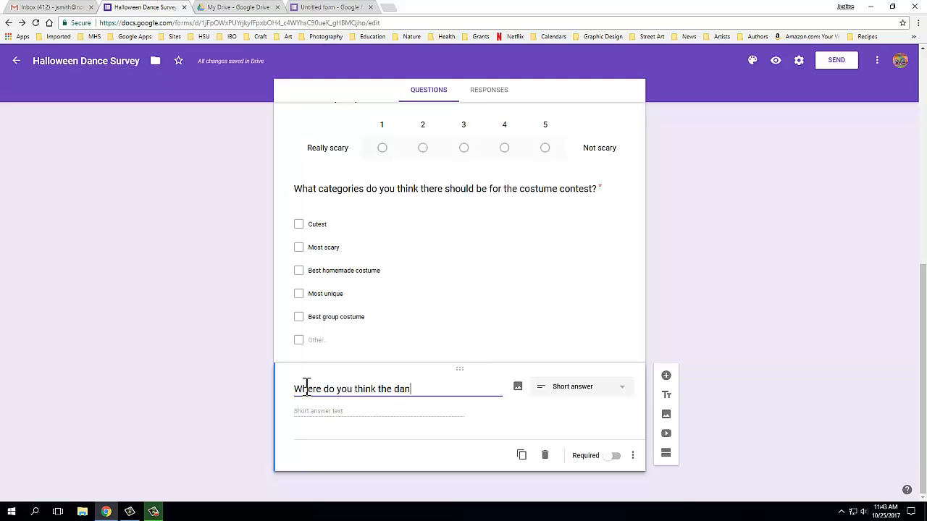
text(ce shoul d)
key(BackSpace)
text(d)
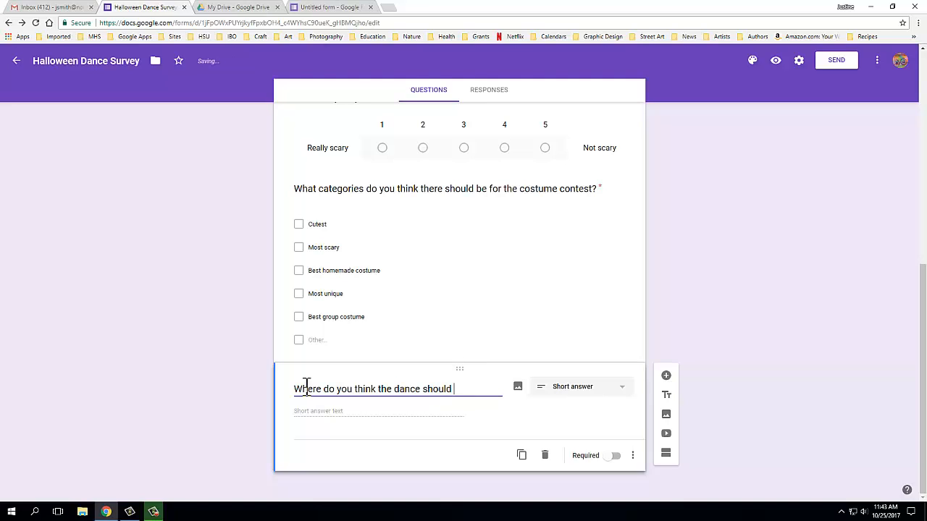
text( be held (room)
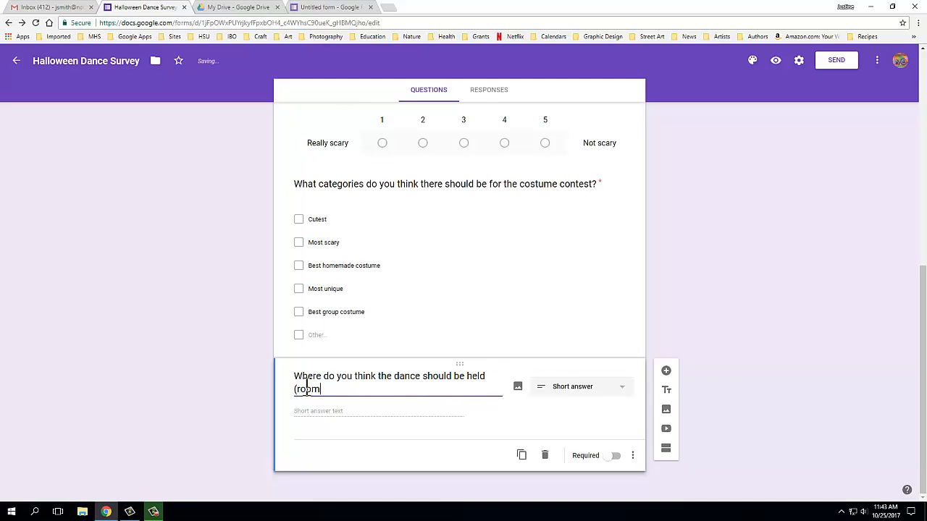
text( or building in campus)?)
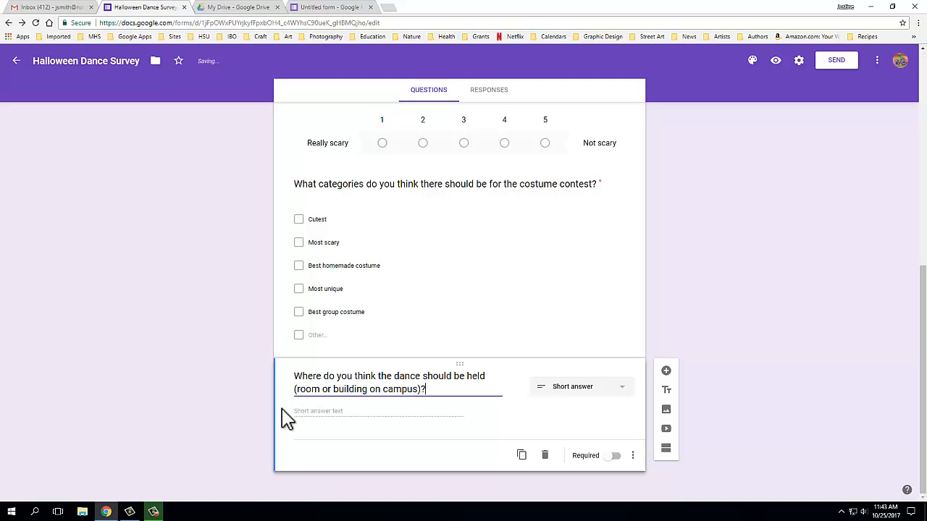
click(303, 421)
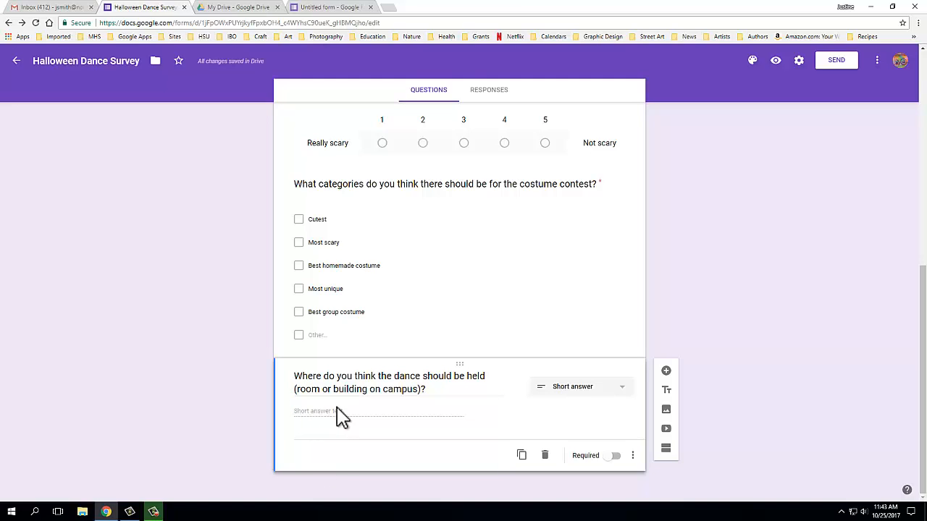
click(615, 457)
Add a question reading "If there is a haunted house, what features or activities would you like to have?".
click(666, 373)
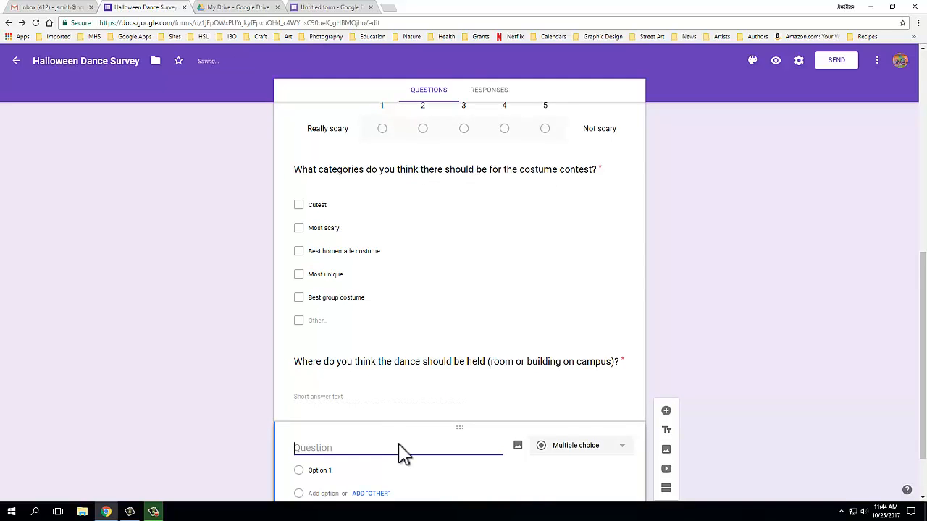
text(I)
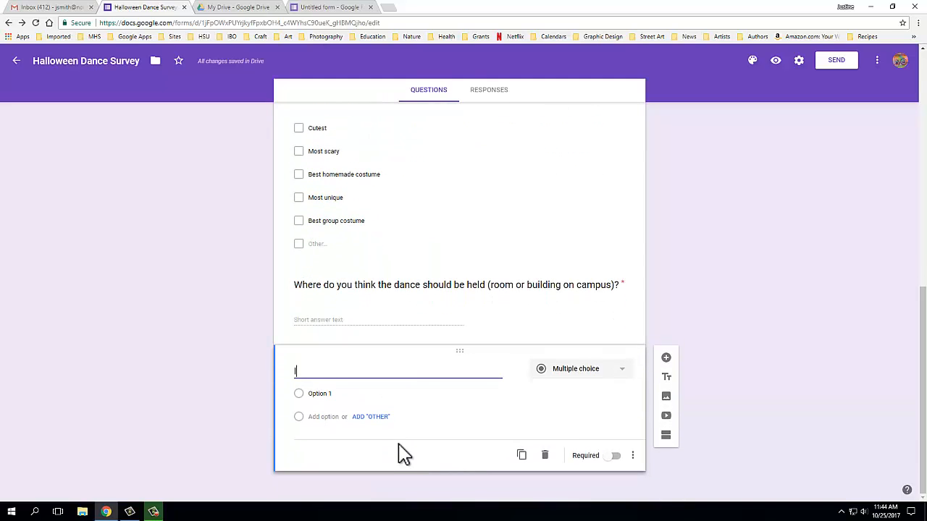
text(f there is)
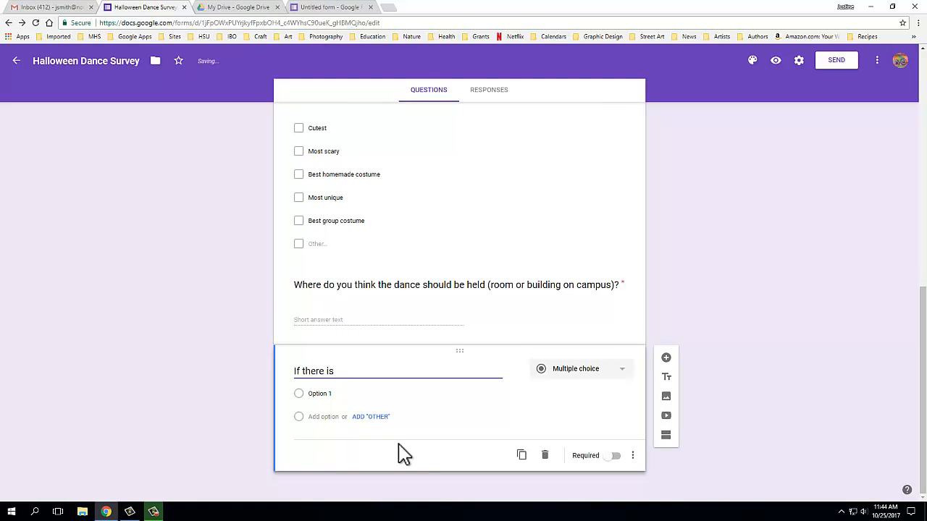
text( a haunted house, w)
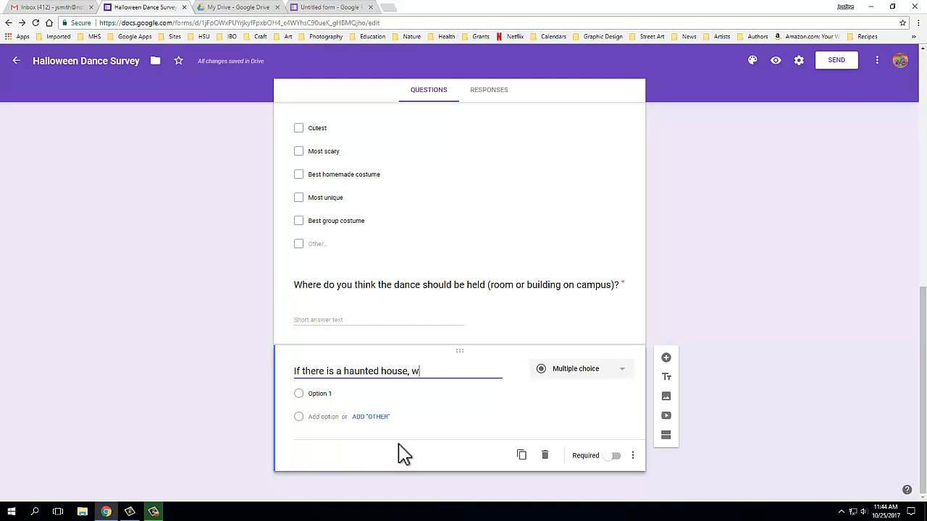
text(hat features o)
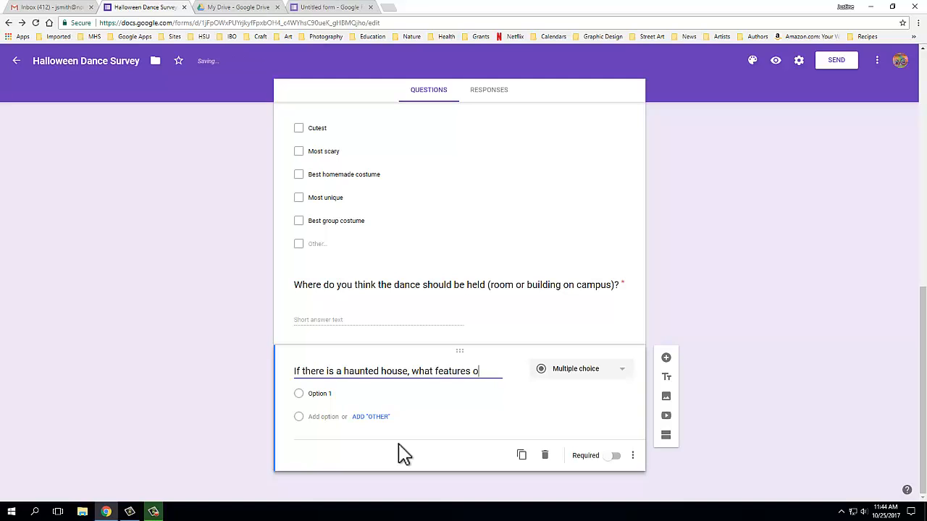
text(r activiti)
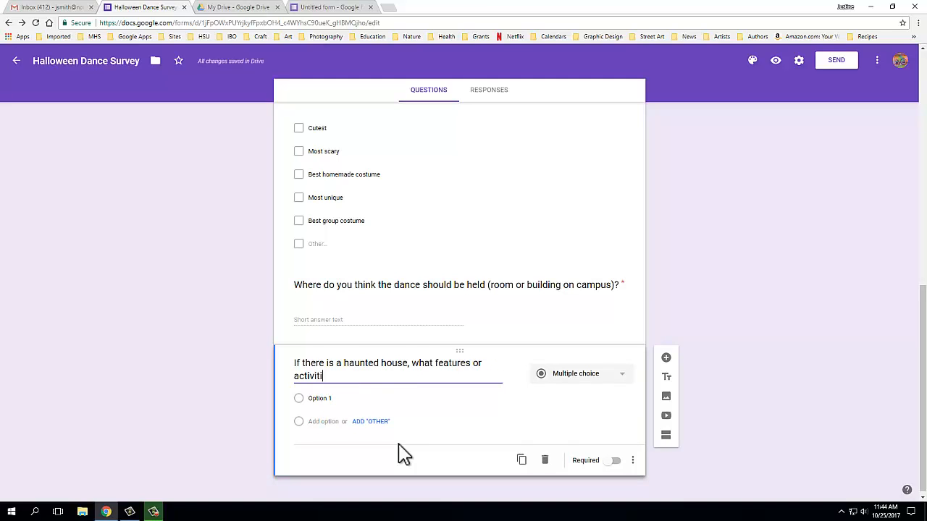
text(es )
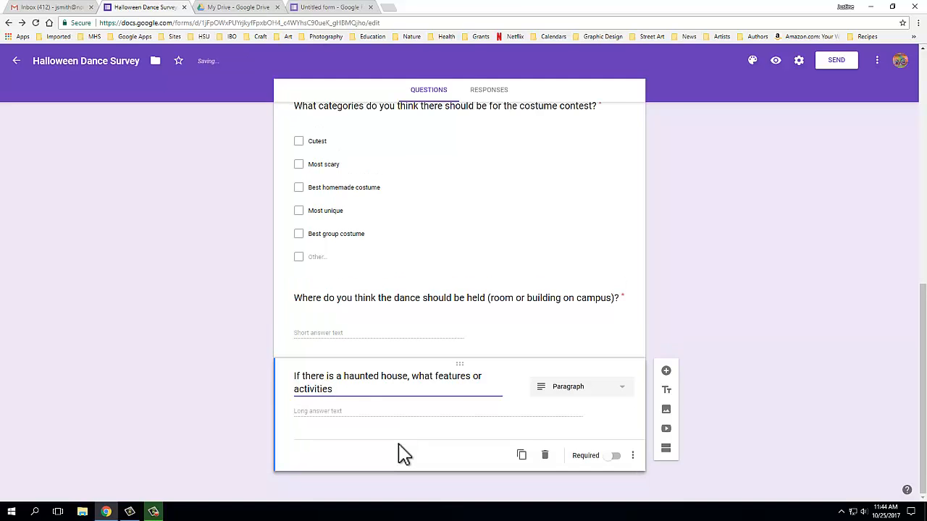
text(would you)
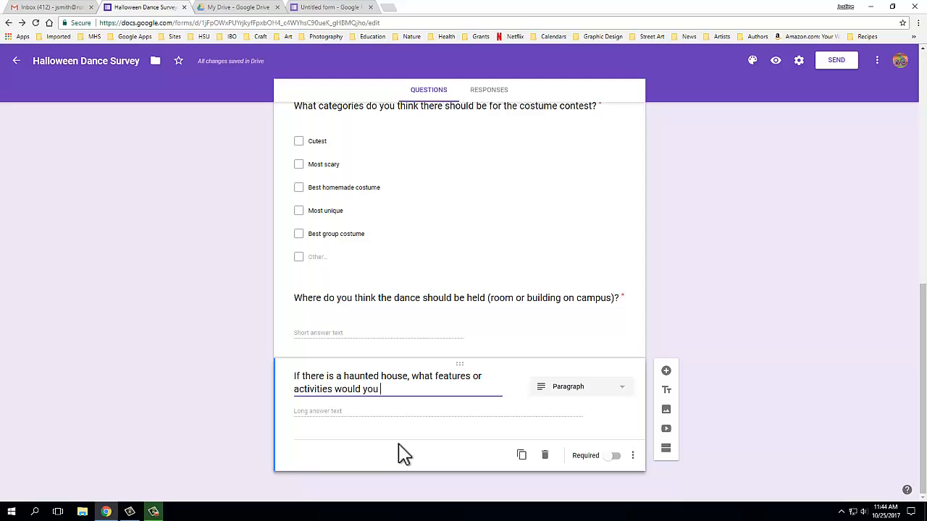
text( like to have?)
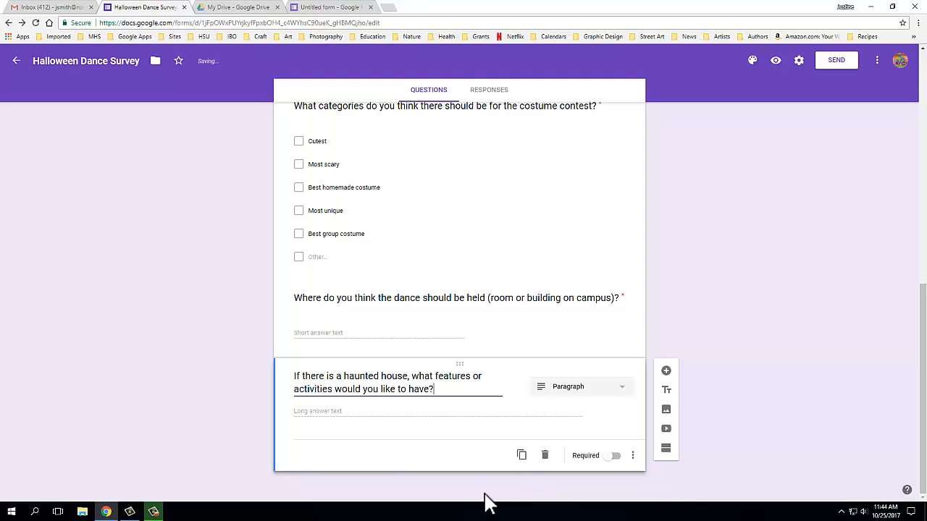
Choose Paragraph as the haunted house question's type and make the question required.
click(620, 395)
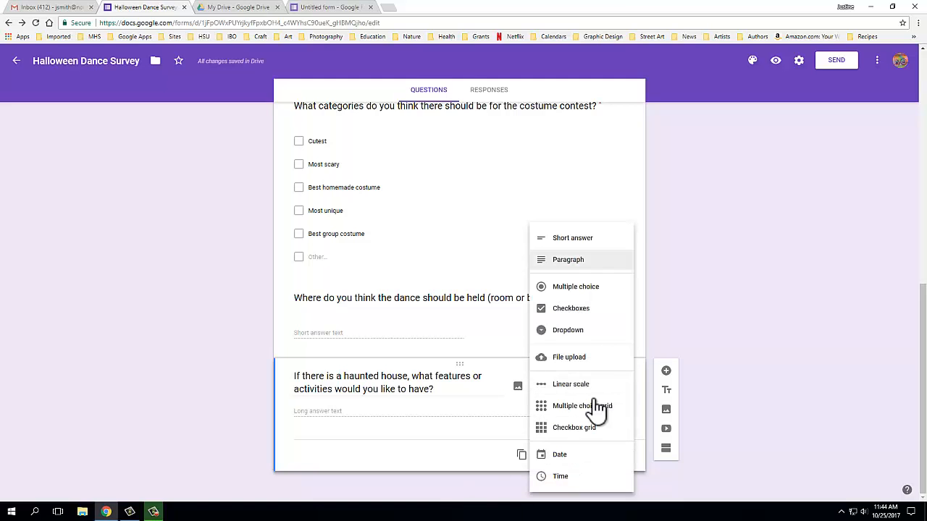
click(579, 261)
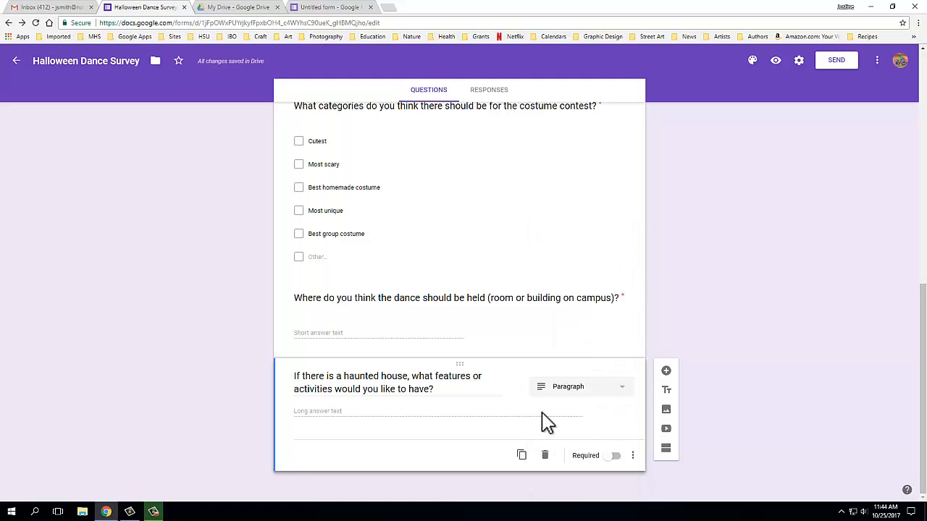
click(616, 456)
Preview the survey as respondents see it and review all questions from the title down to the submit area.
scroll(760, 83, up, 1)
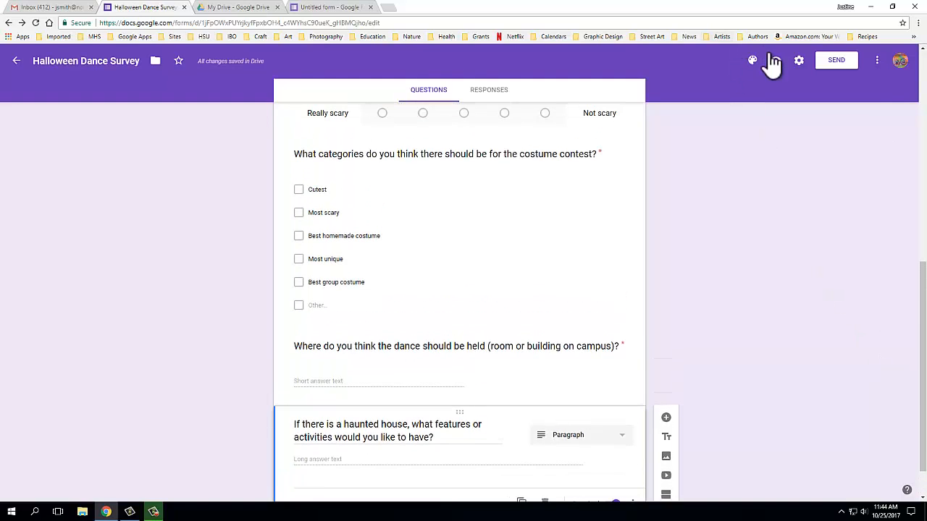
click(775, 61)
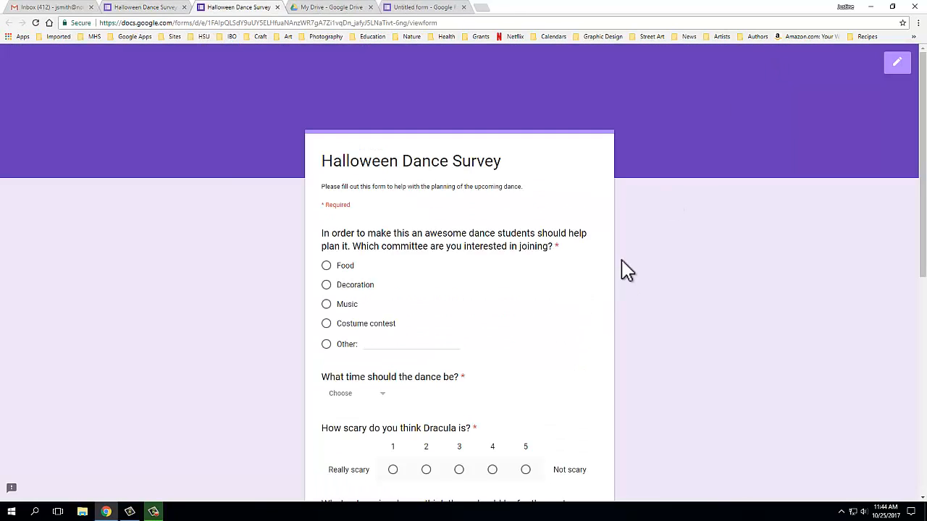
scroll(752, 277, down, 2)
scroll(747, 278, down, 1)
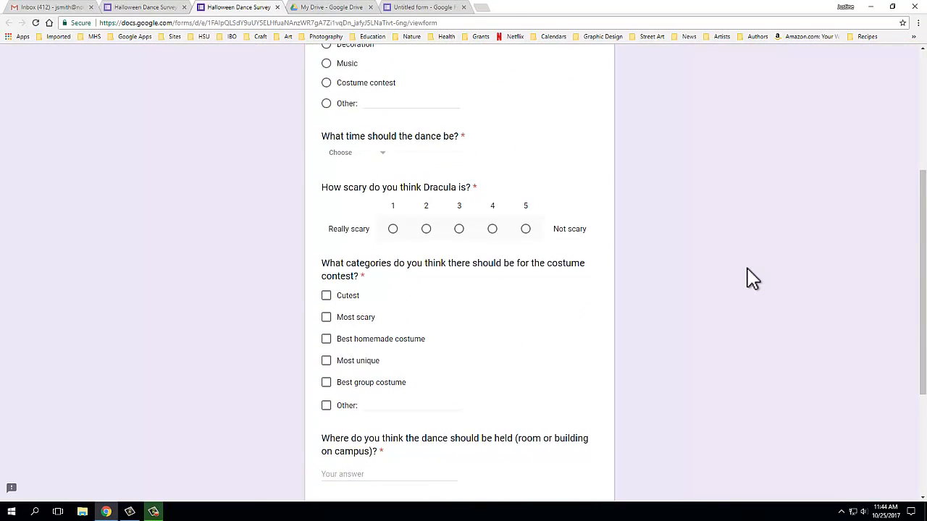
scroll(354, 231, up, 4)
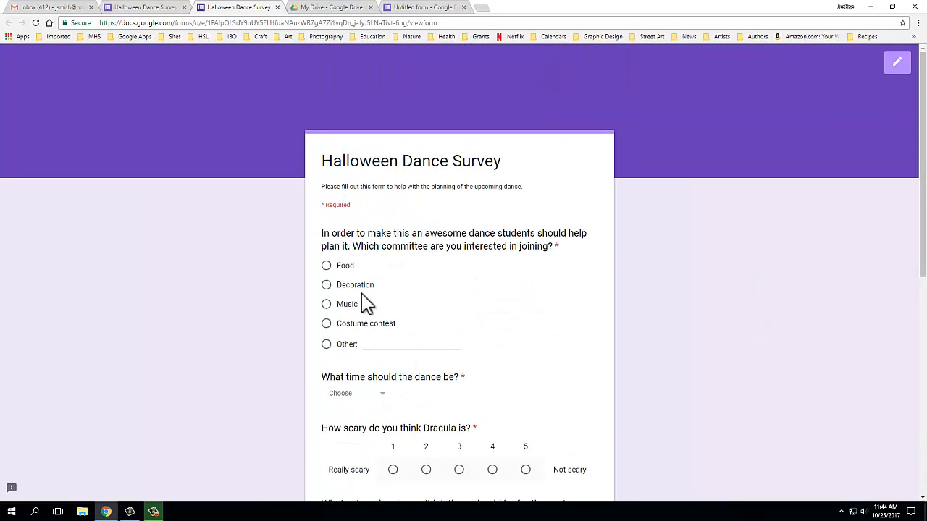
scroll(362, 300, down, 1)
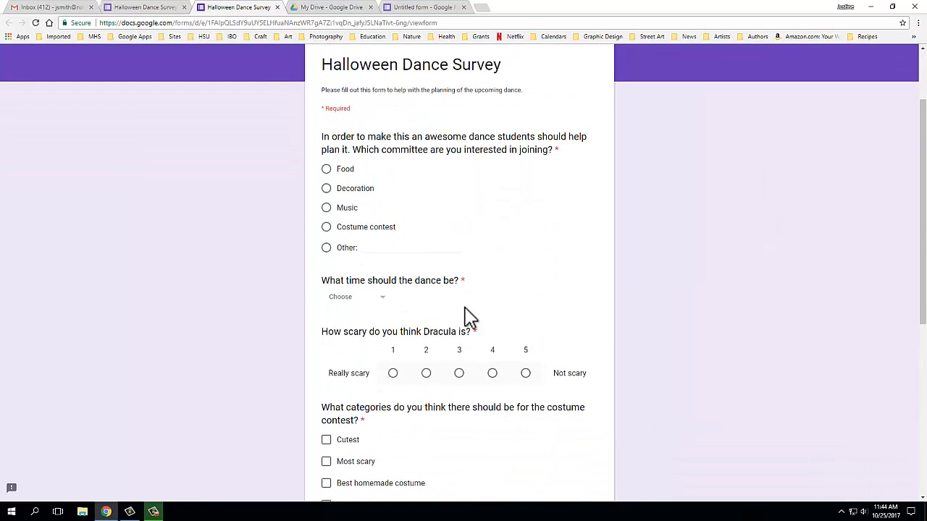
scroll(502, 320, down, 3)
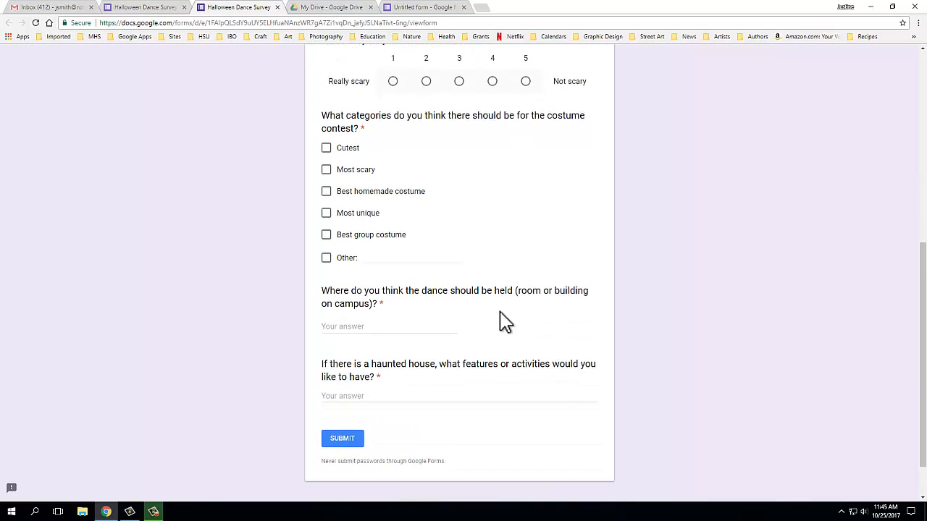
scroll(499, 321, down, 1)
scroll(489, 330, up, 1)
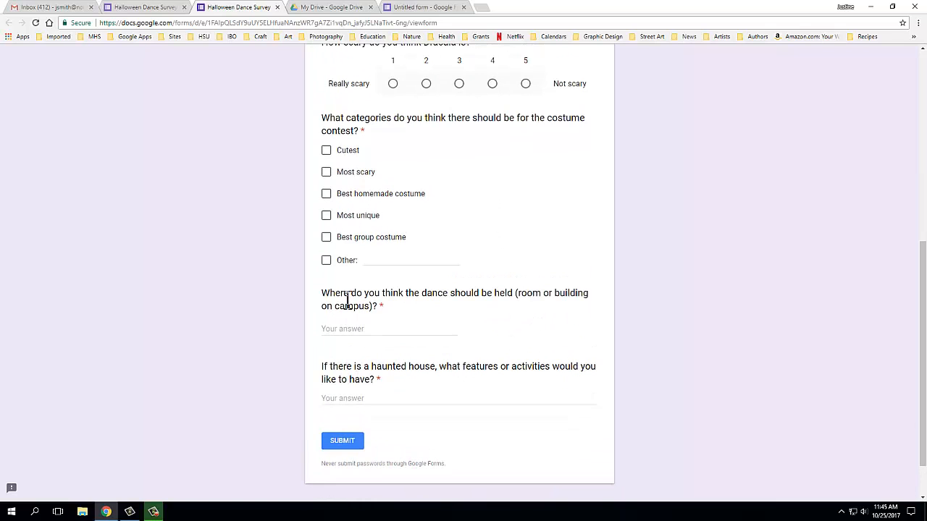
scroll(414, 366, up, 1)
scroll(413, 360, up, 5)
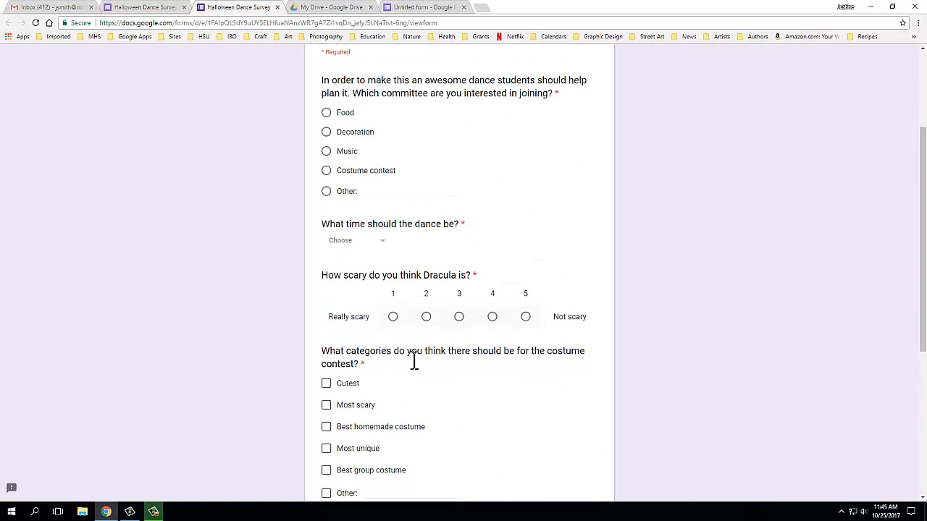
Return to editing the form and move the haunted house question directly above the costume contest question.
click(166, 10)
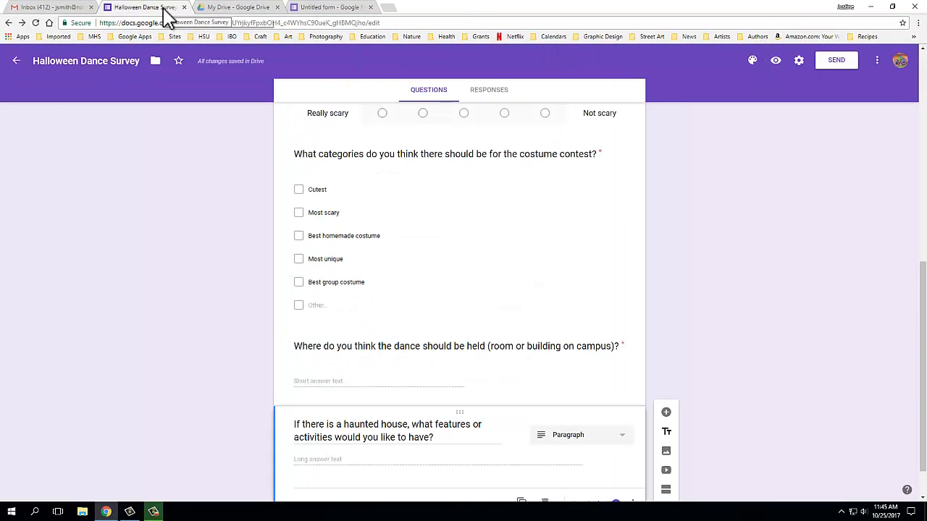
scroll(458, 290, down, 1)
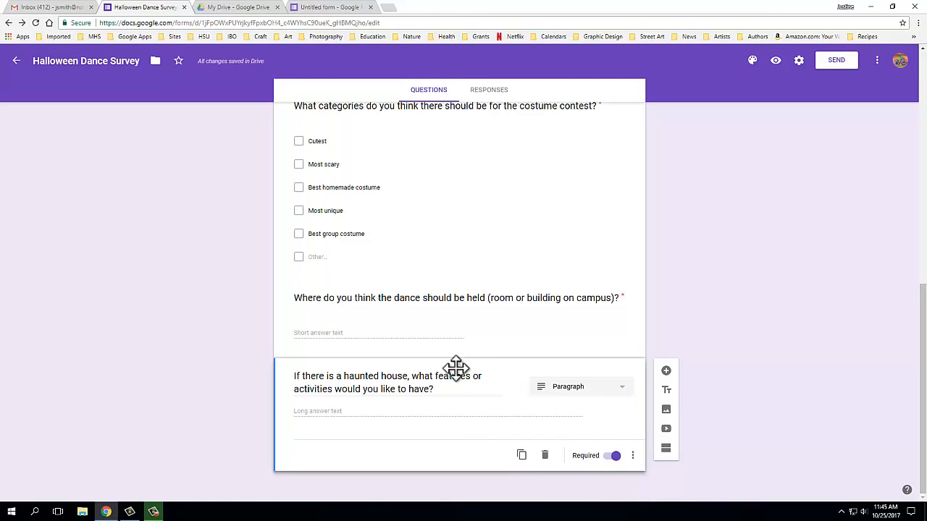
drag(459, 362, 462, 127)
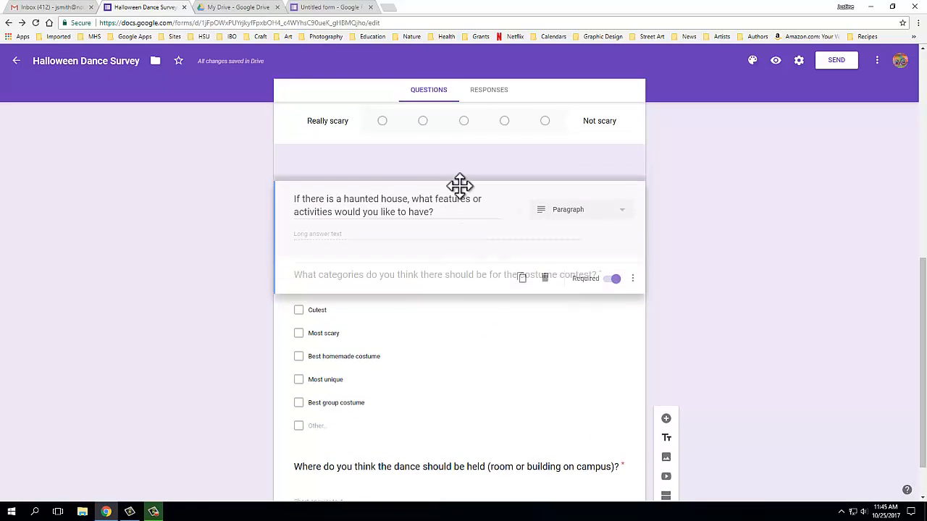
triple_click(500, 166)
click(858, 429)
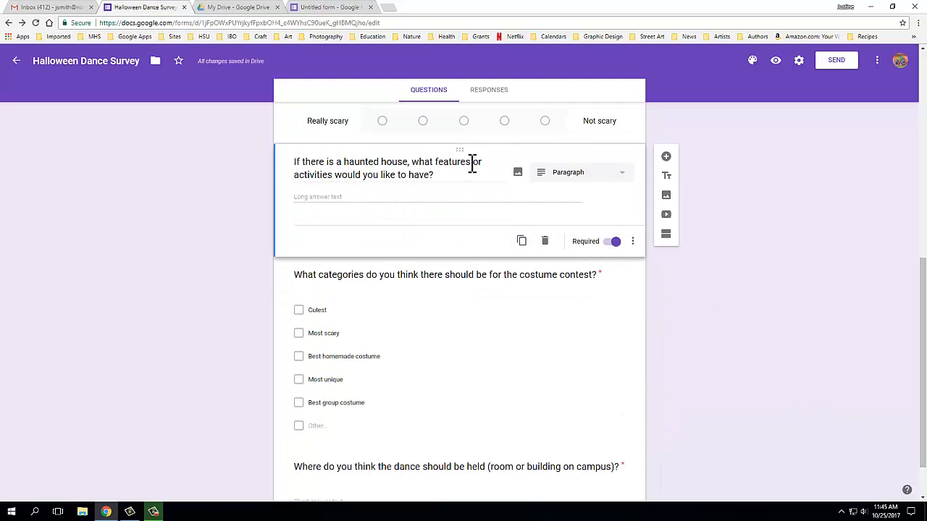
Apply the orange header image with ghosts, bats and pumpkins from the Illustrations themes to the form.
scroll(732, 329, up, 3)
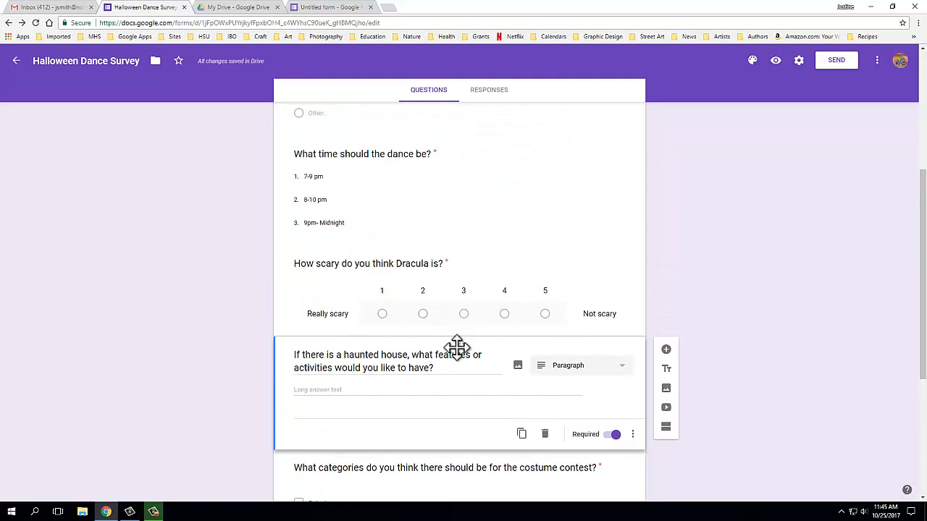
scroll(690, 293, up, 3)
scroll(689, 294, up, 1)
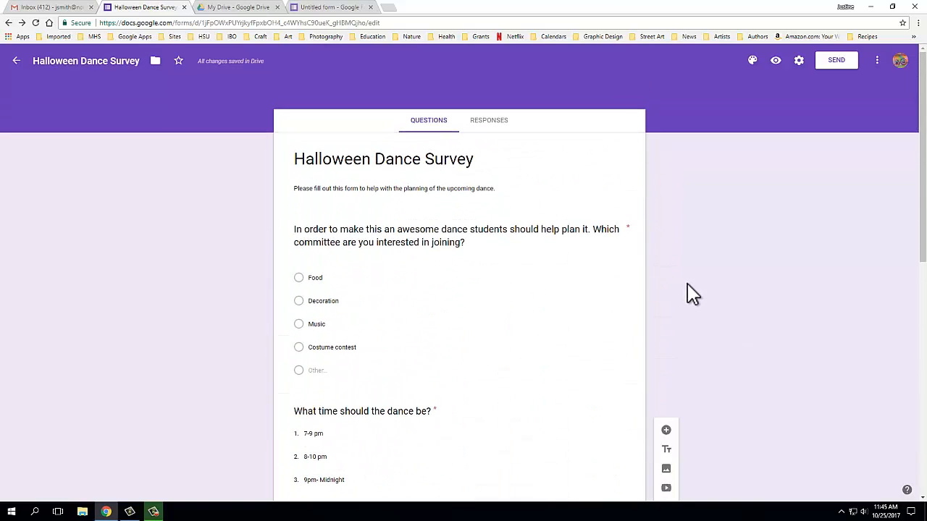
click(753, 63)
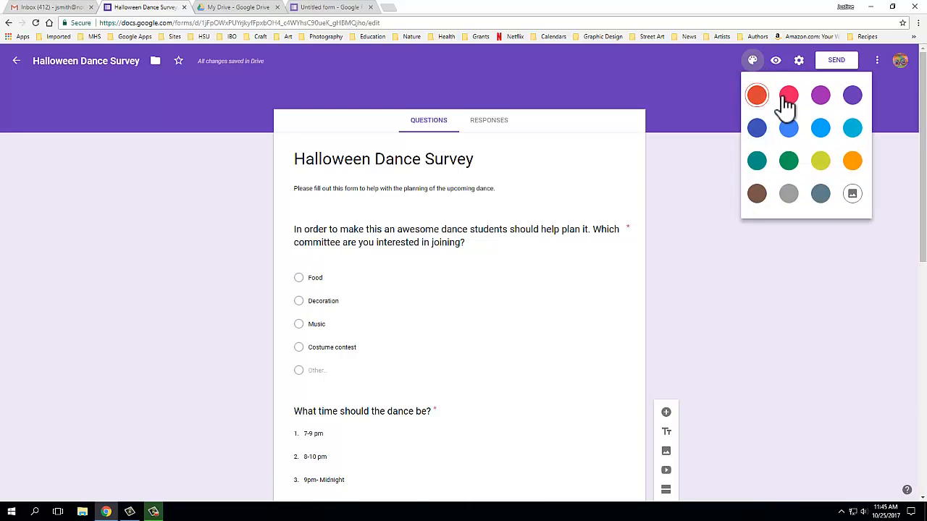
click(852, 195)
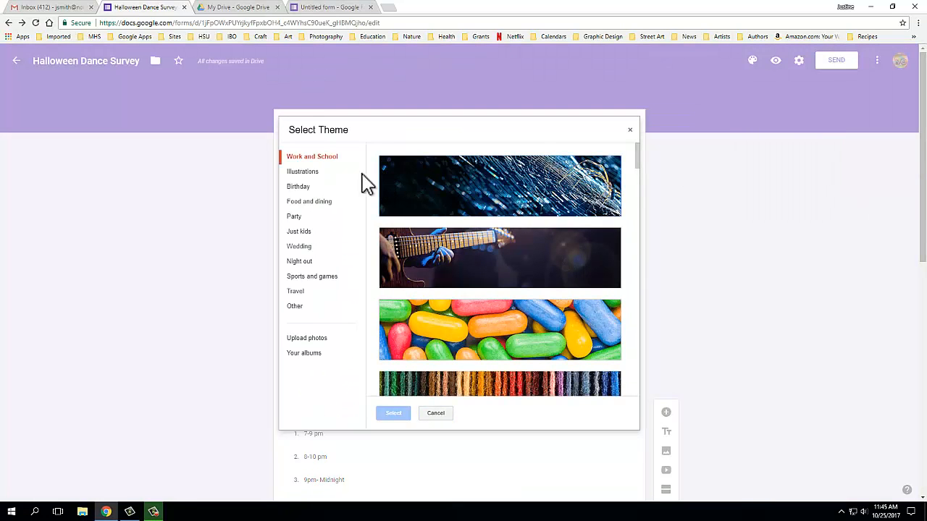
click(305, 175)
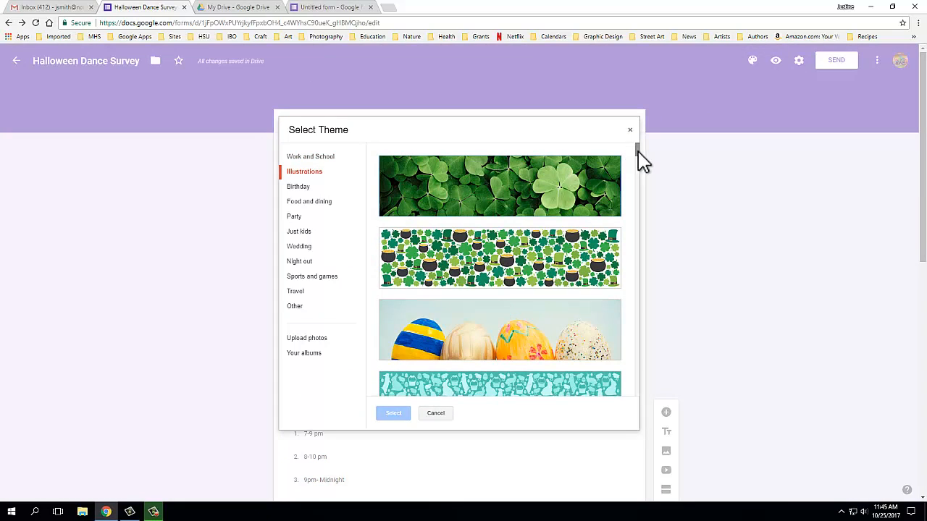
drag(638, 153, 636, 181)
scroll(555, 304, down, 4)
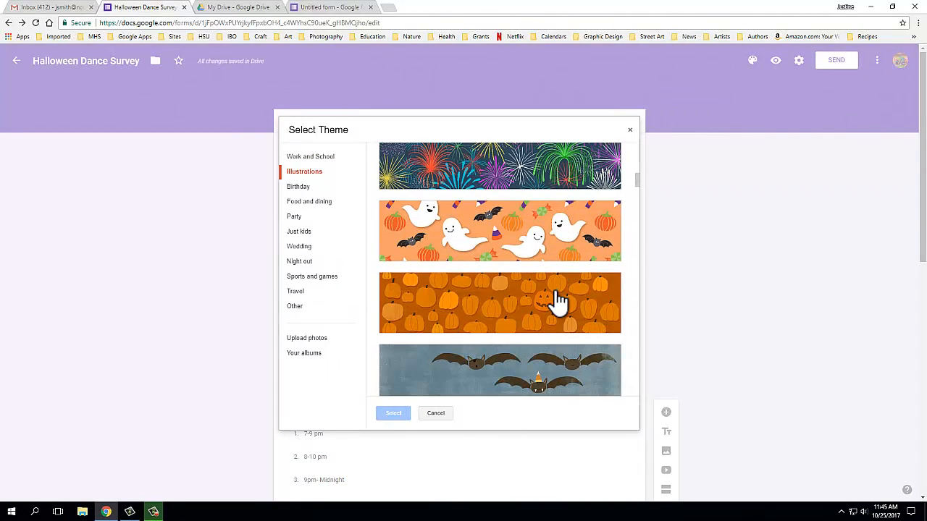
click(536, 229)
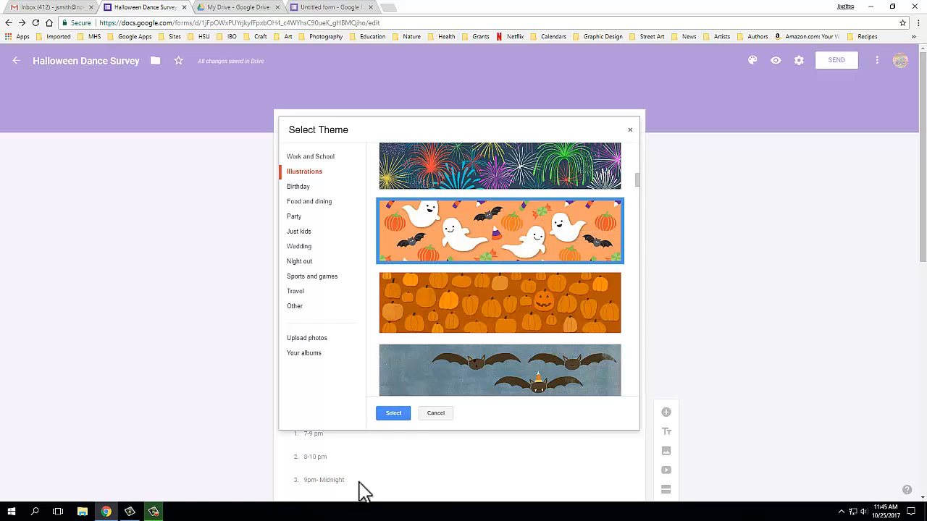
click(393, 413)
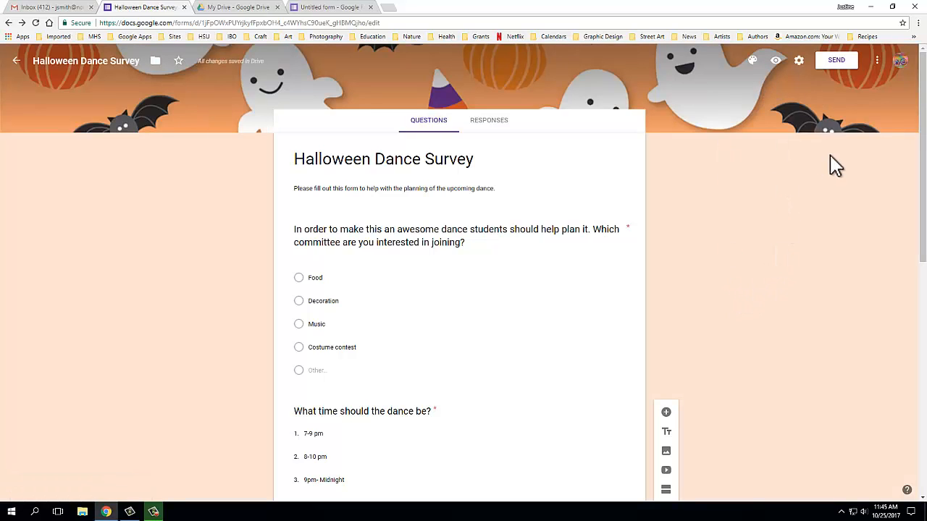
Turn on collecting email addresses in the form's general settings and save the settings.
click(800, 63)
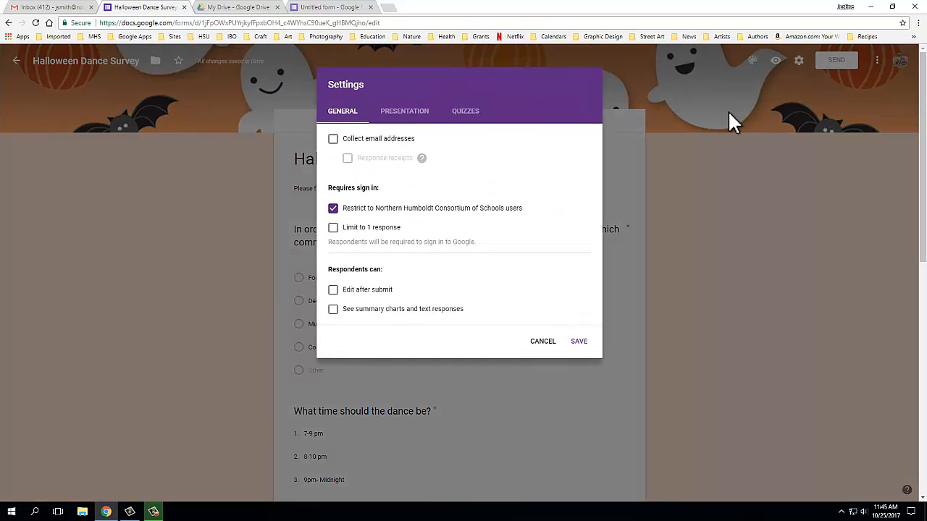
click(334, 141)
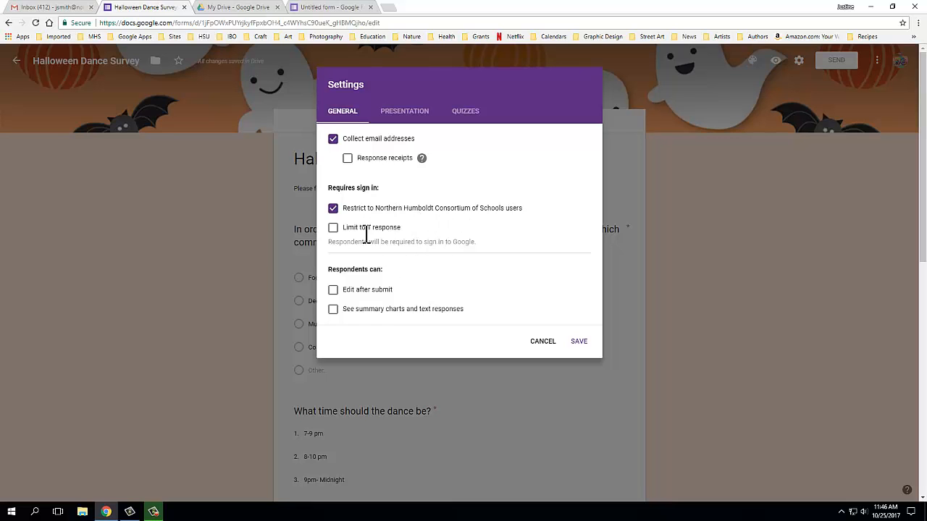
click(579, 342)
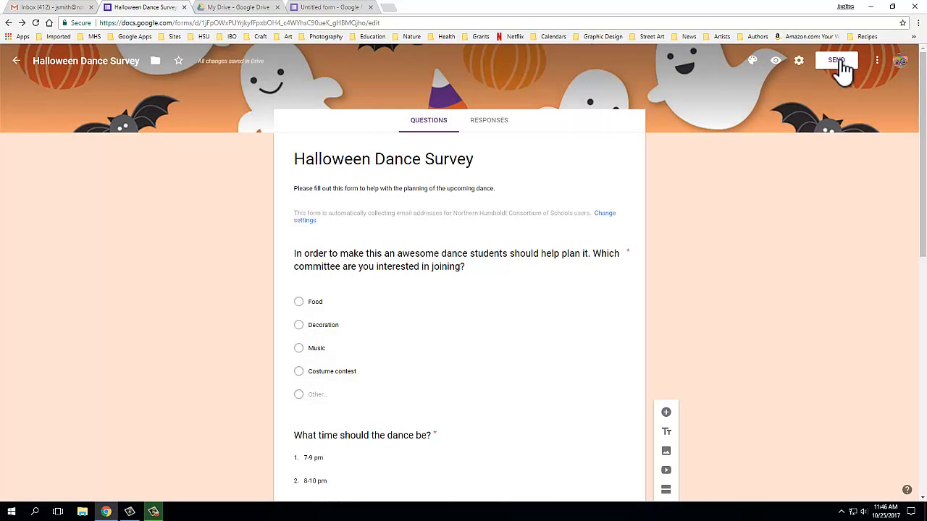
Start sending the form by email and add the first recipient from the suggested contacts.
click(841, 65)
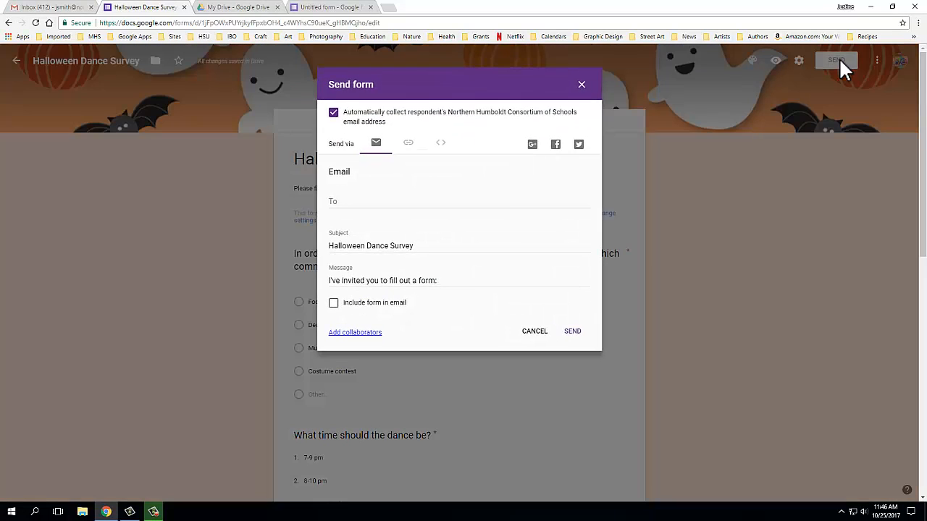
click(337, 204)
text(j)
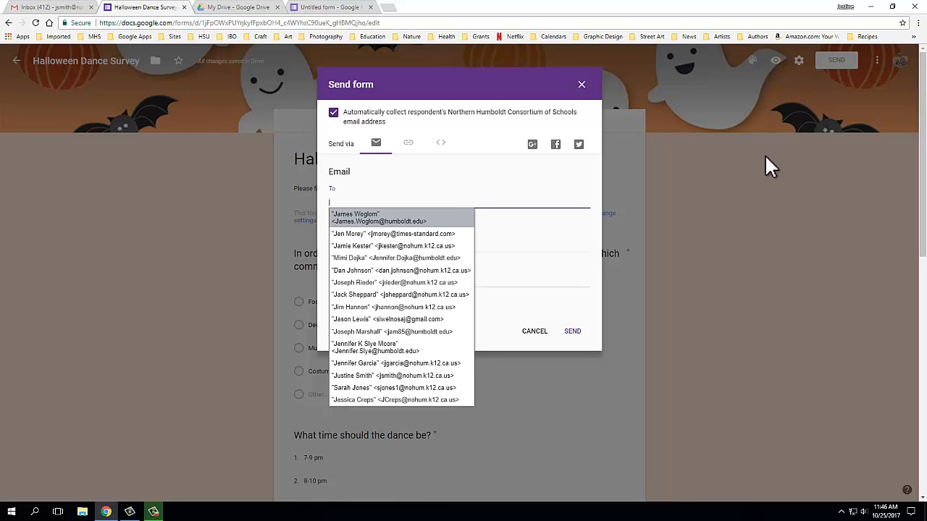
text(smithj)
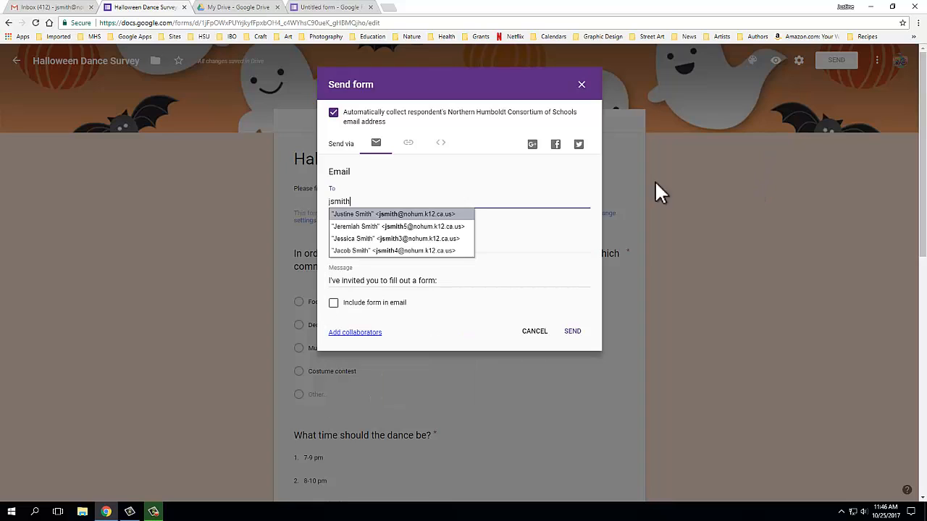
click(366, 214)
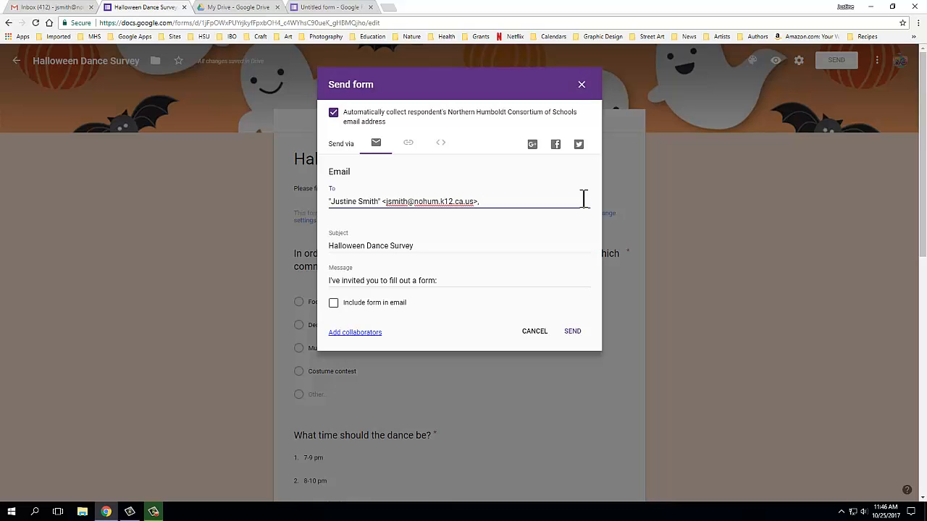
Add a second recipient to the form's email by searching the contacts for the first name and picking the matching contact.
text(aly)
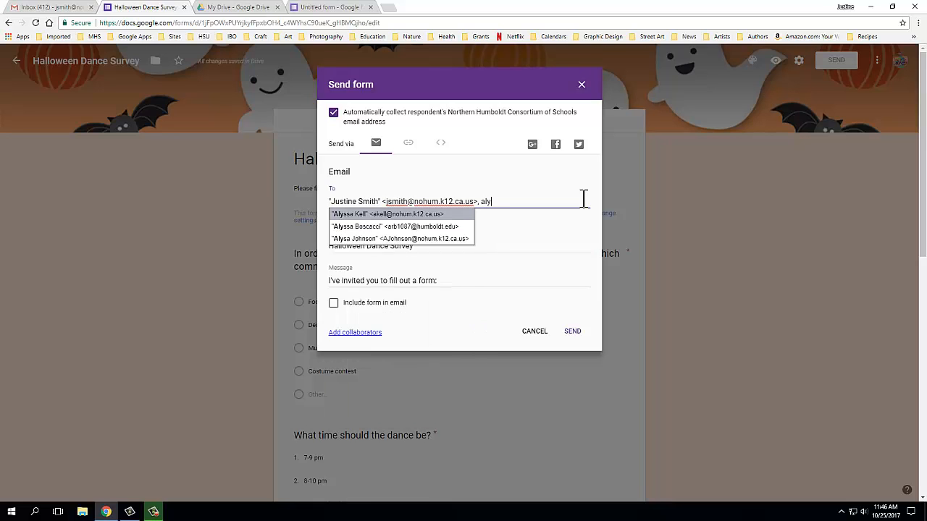
text(a)
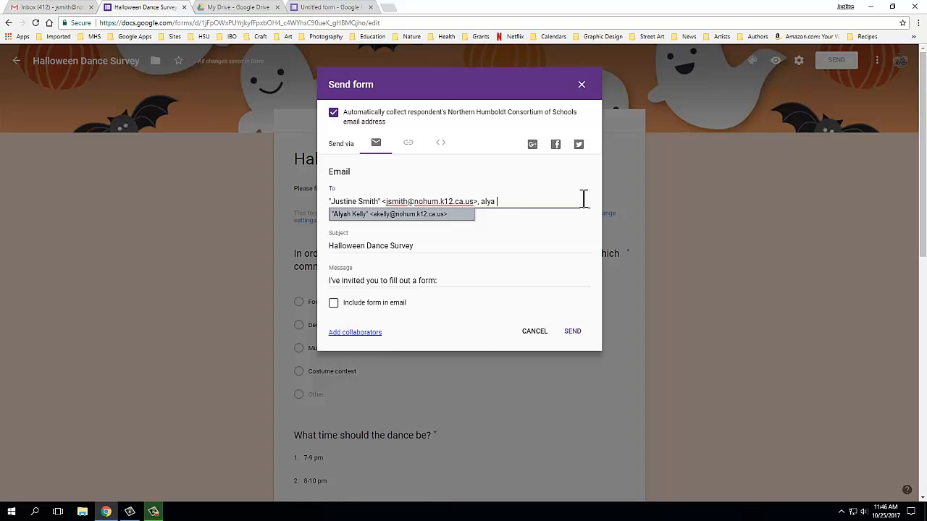
text(st)
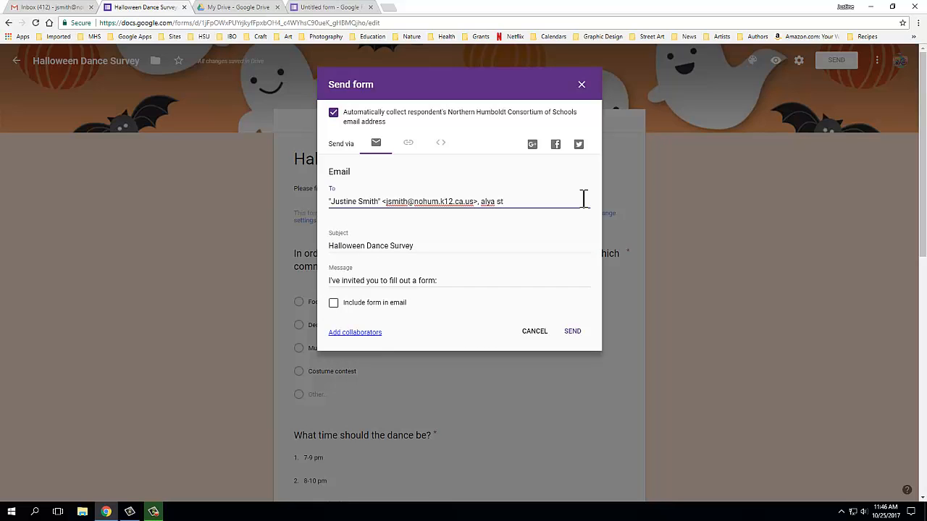
key(BackSpace)
key(BackSpace)
key(BackSpace)
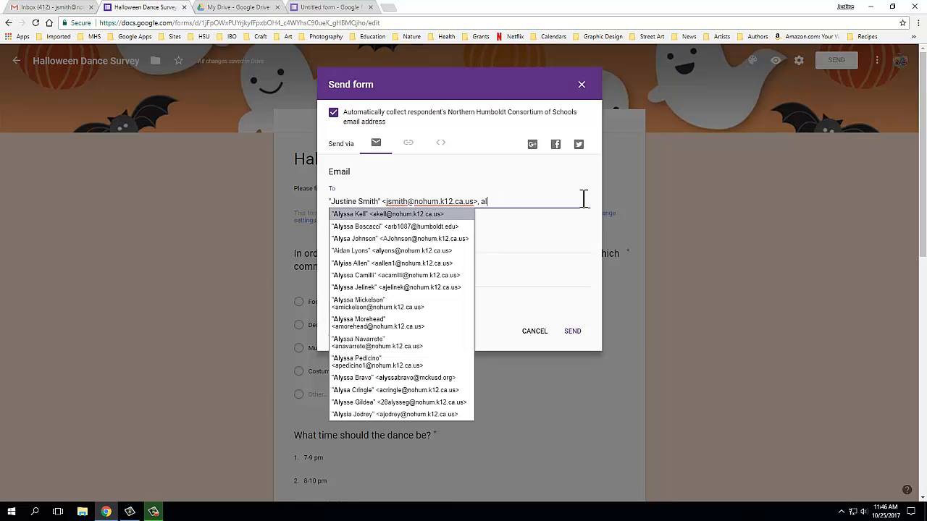
text(yla)
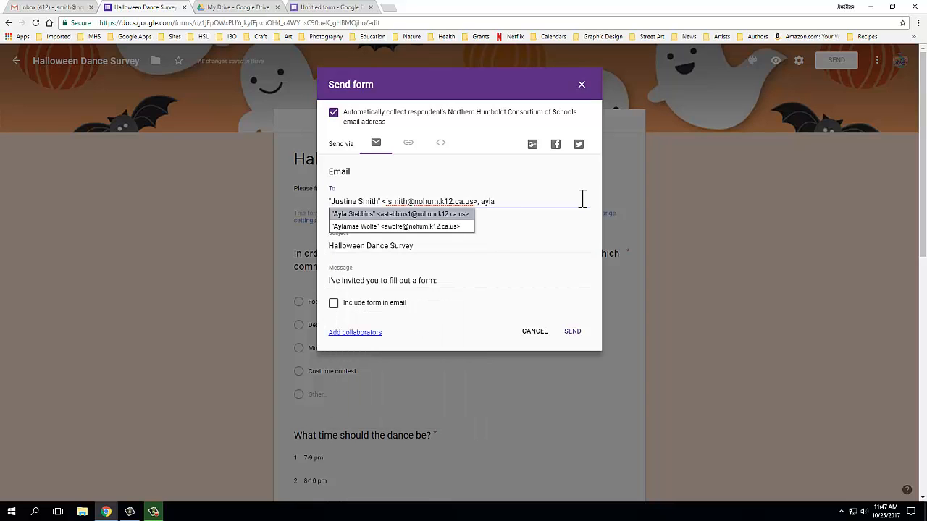
click(341, 215)
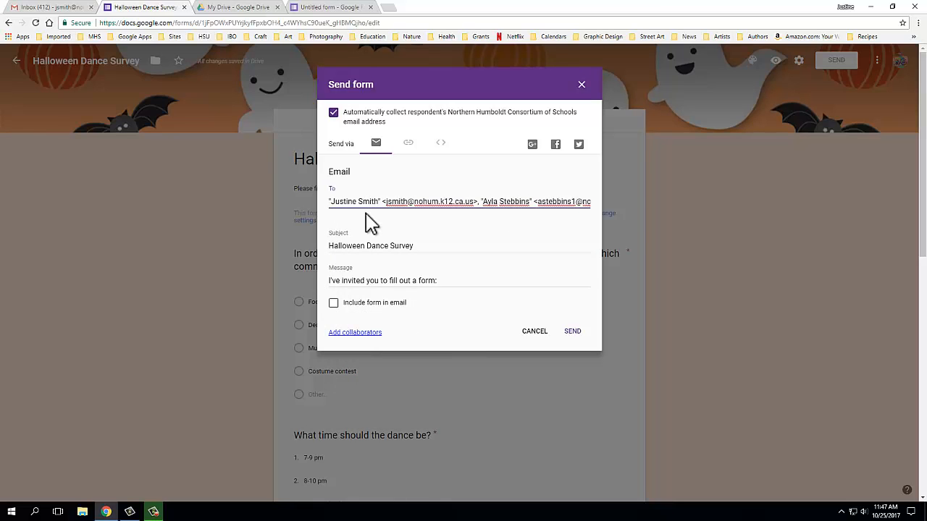
Add a third and a fourth recipient to the form's email from the suggested contacts.
text(d)
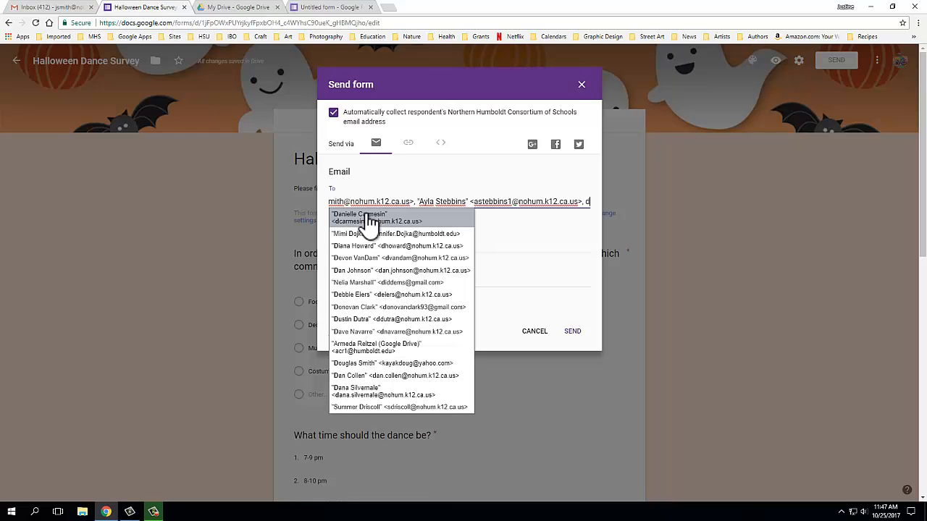
text(amian)
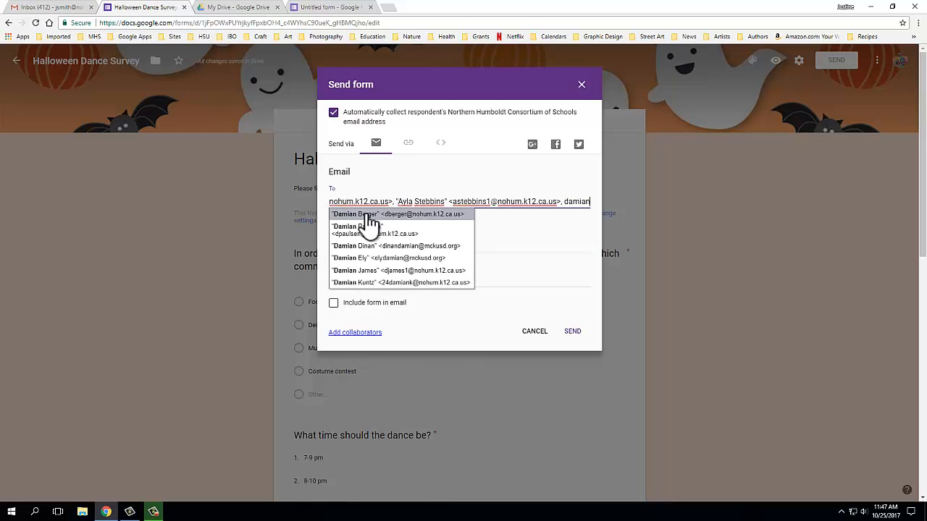
click(372, 230)
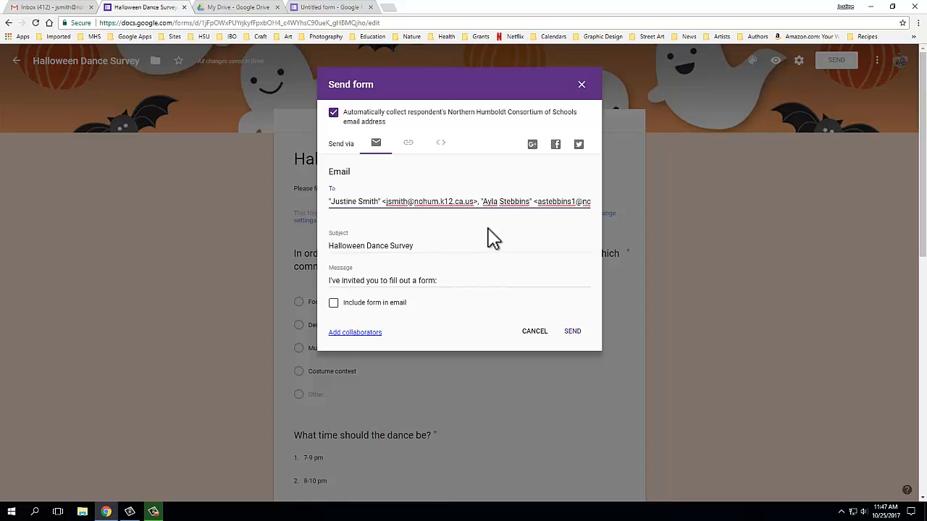
click(582, 205)
text(a)
text(kira)
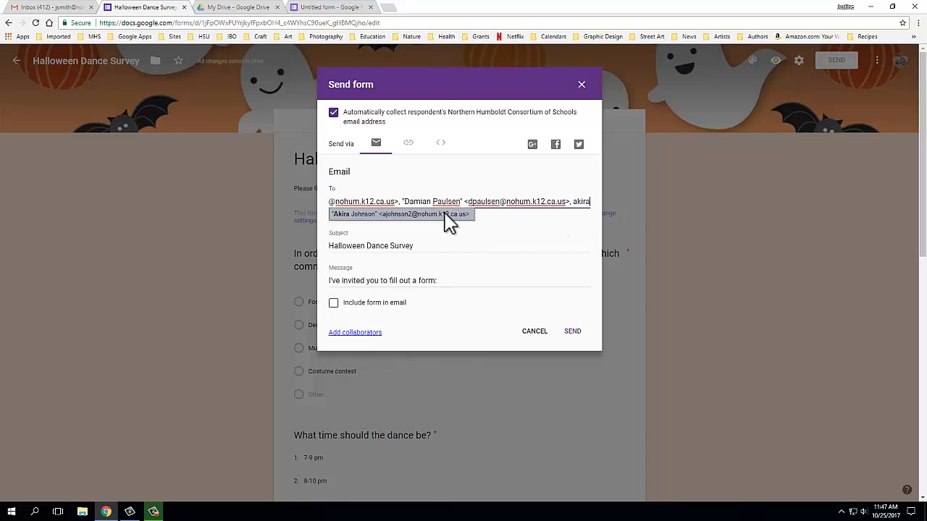
click(444, 214)
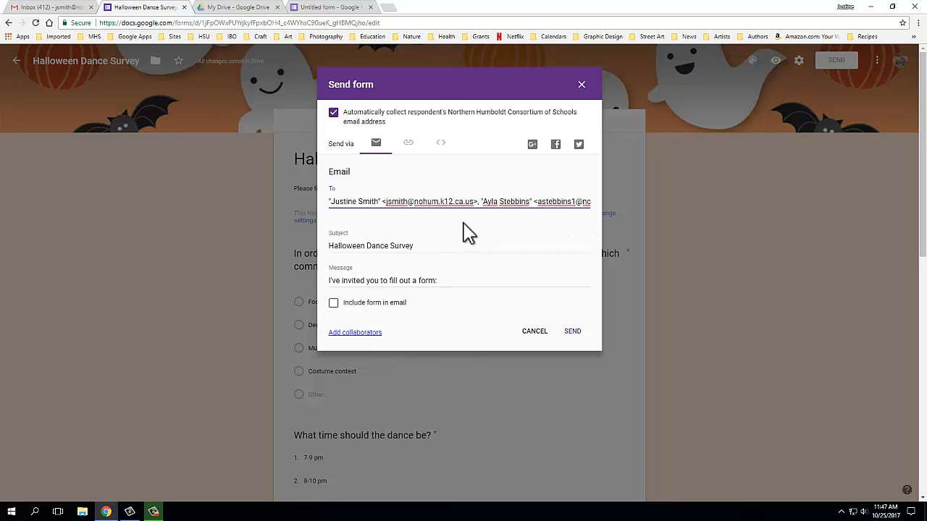